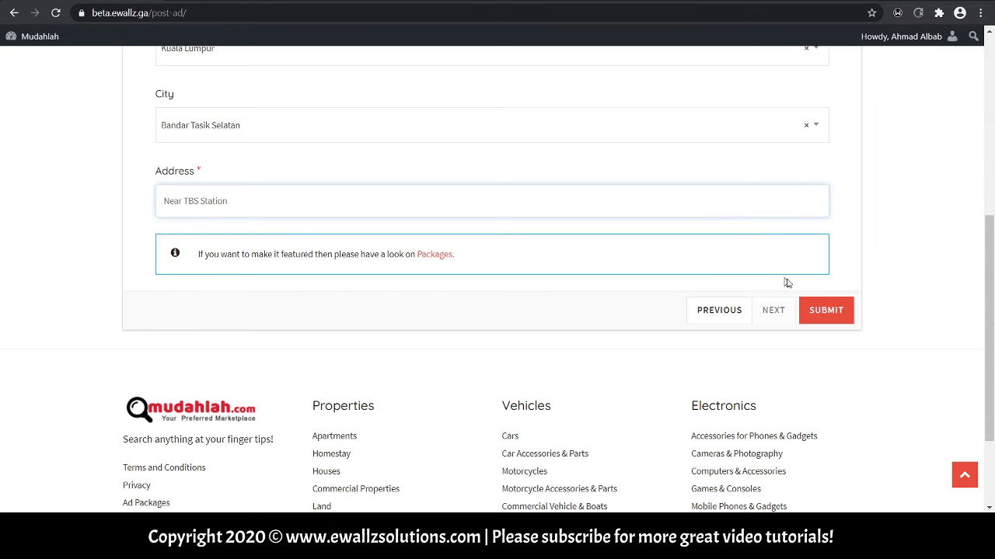
Submit the new ad and review its posted page from the approval notice down to the description.
left_click(816, 312)
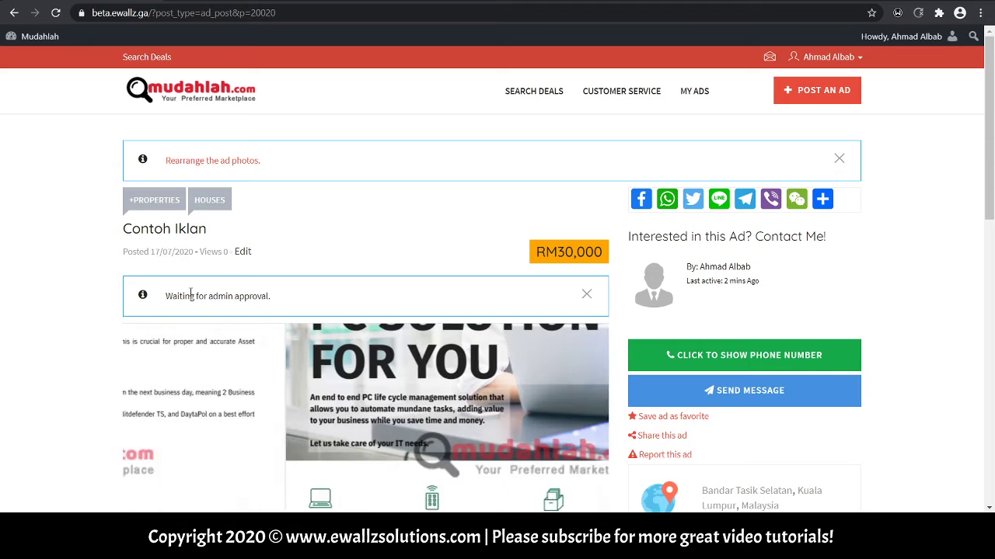
scroll(314, 258, "down", 1)
scroll(312, 257, "down", 1)
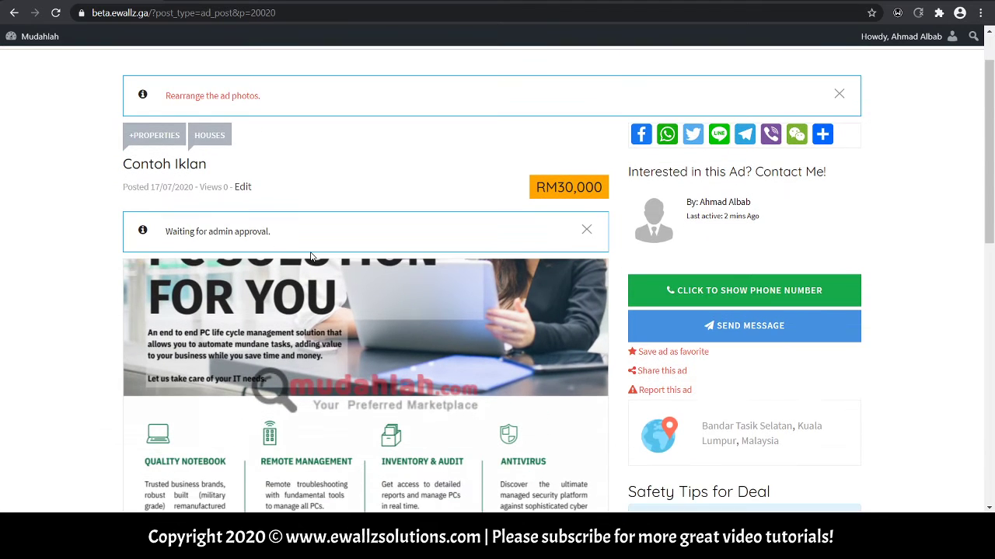
scroll(315, 257, "up", 1)
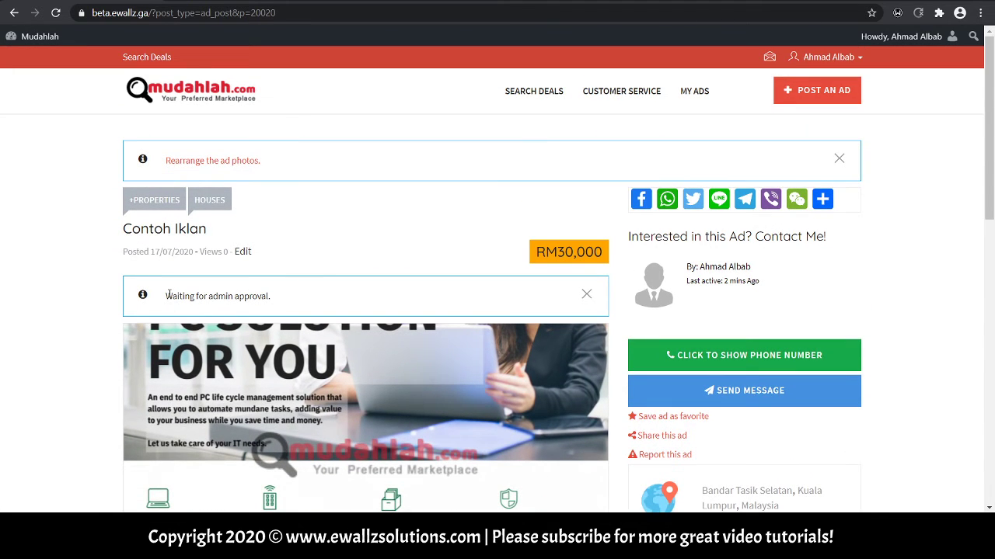
left_click_drag(164, 300, 272, 300)
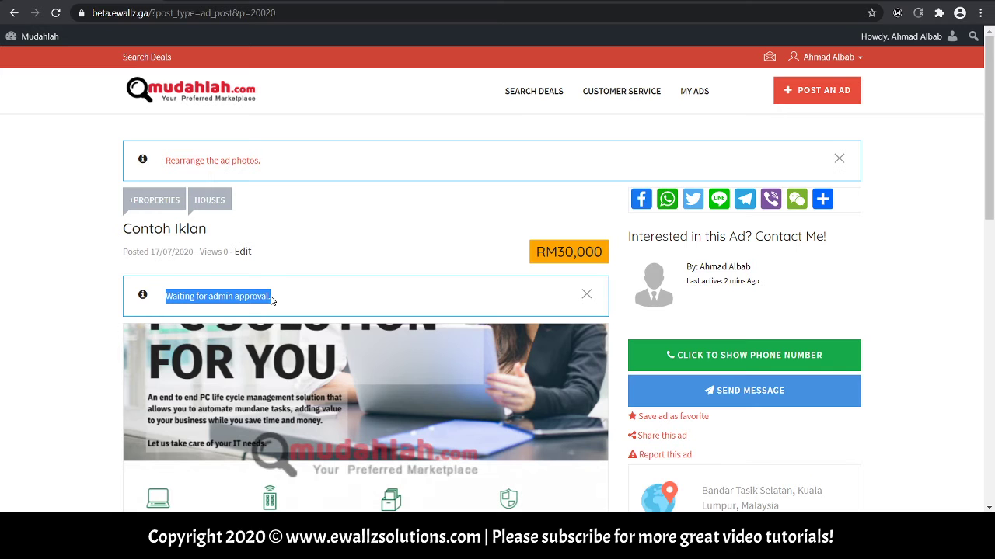
left_click(272, 300)
scroll(402, 213, "down", 2)
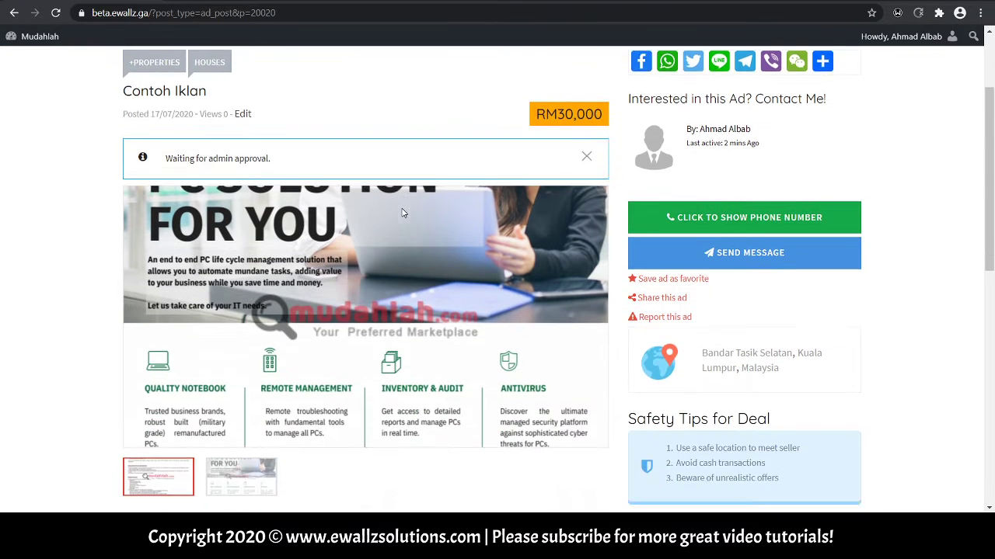
scroll(402, 213, "down", 2)
scroll(406, 230, "down", 3)
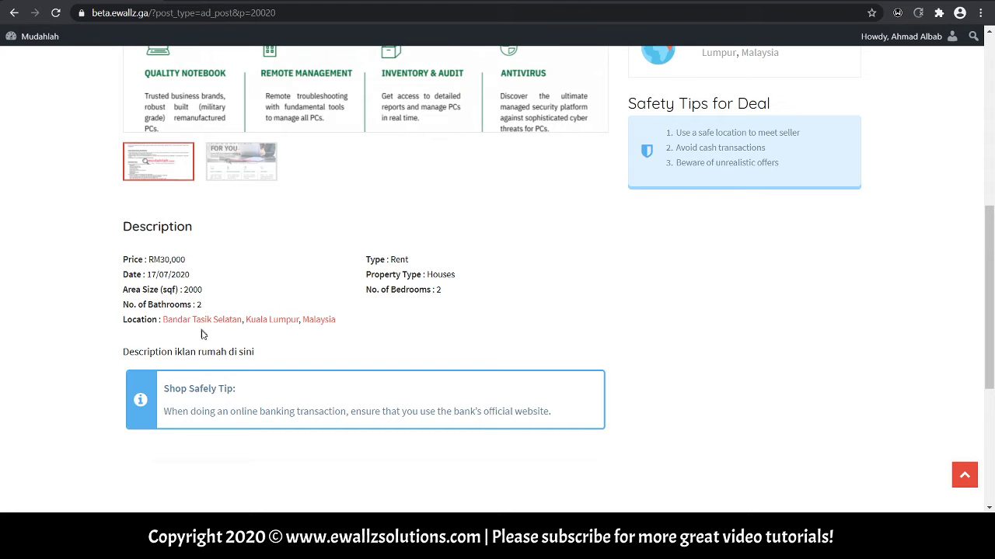
scroll(496, 303, "up", 6)
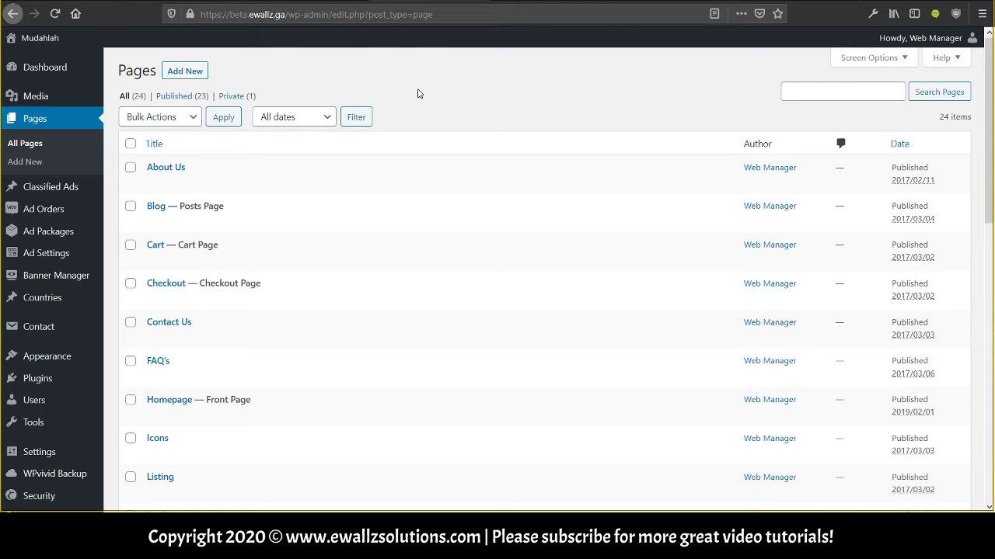
In the WordPress admin, list the pending classified ads and open "Contoh Iklan" for editing.
mouse_move(56, 190)
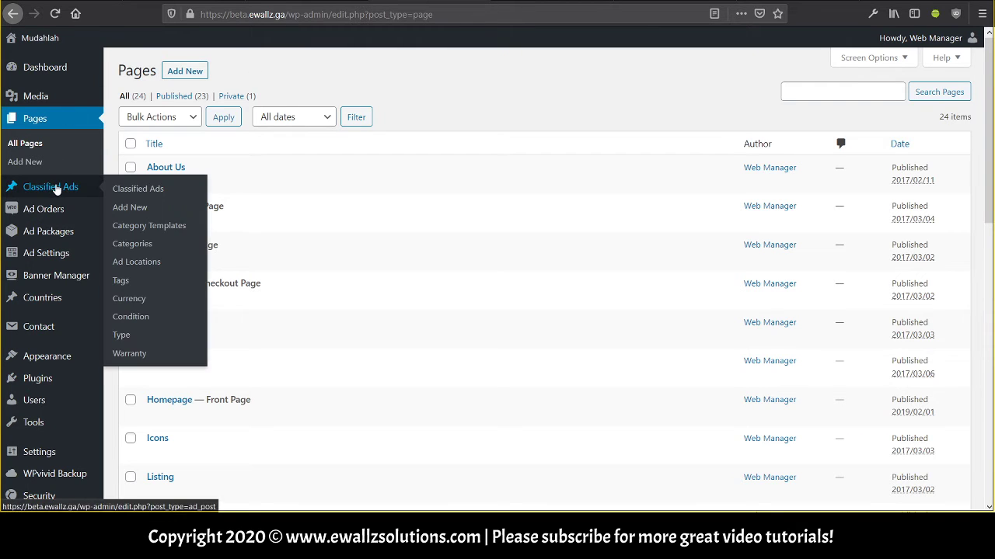
left_click(56, 189)
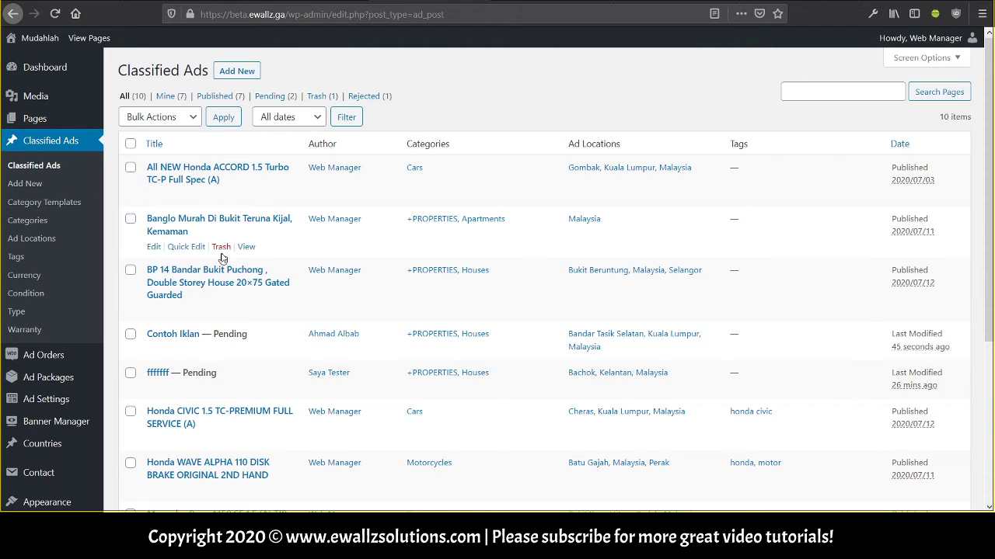
left_click(272, 96)
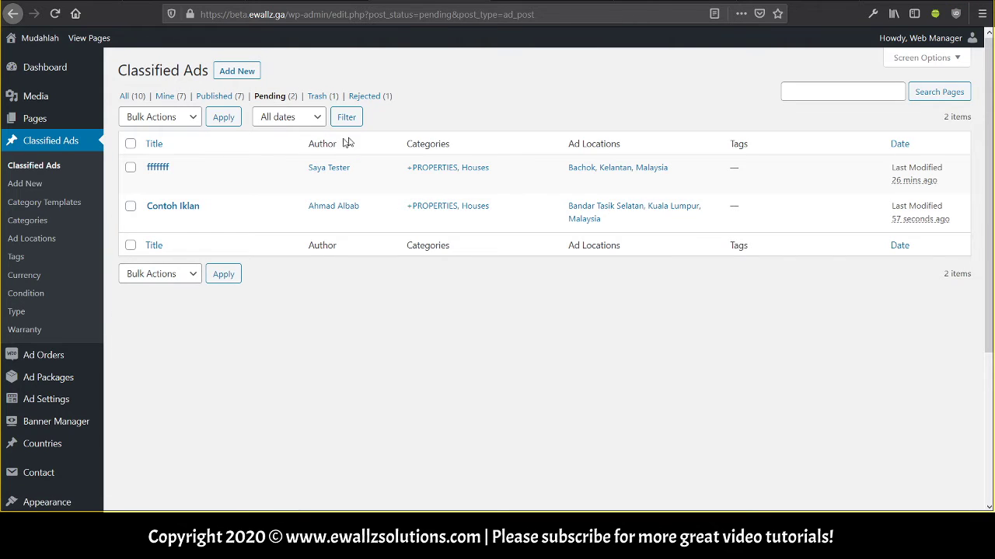
left_click(179, 205)
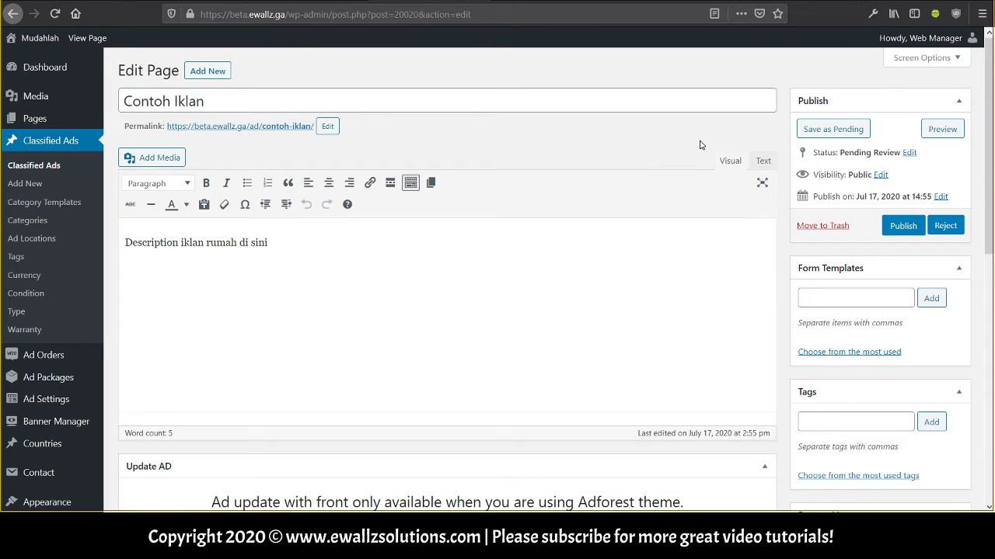
Review the description text and the settings on the edit page of the "Contoh Iklan" ad.
left_click(662, 240)
left_click_drag(121, 243, 272, 242)
left_click(303, 244)
scroll(510, 219, "down", 3)
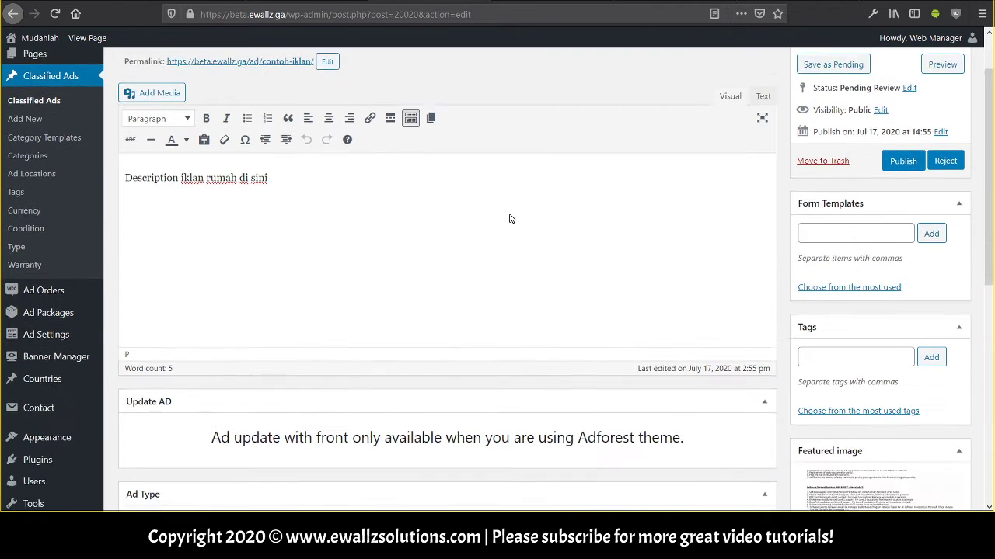
scroll(510, 219, "up", 3)
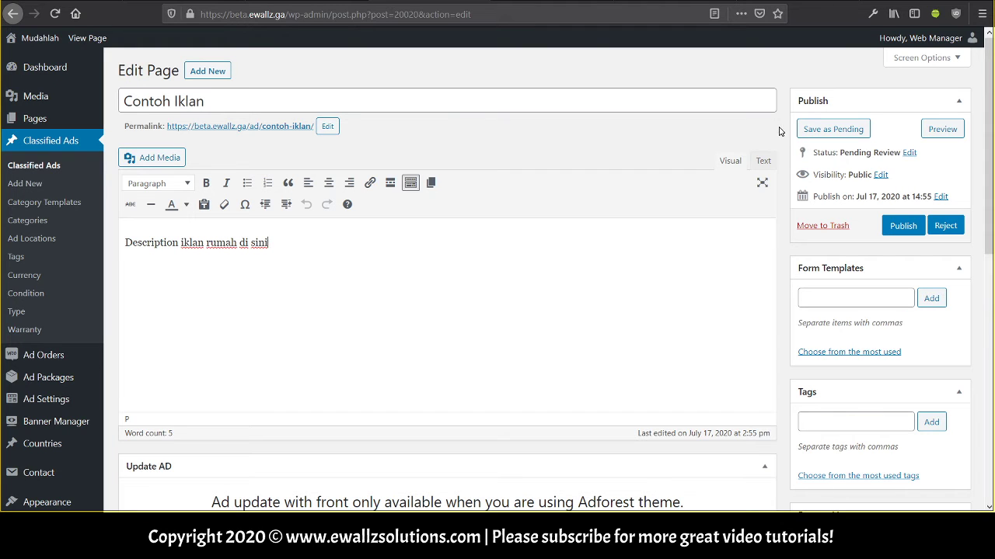
Preview the pending ad, examine its photos, price, property details and description, and close the preview.
left_click(935, 133)
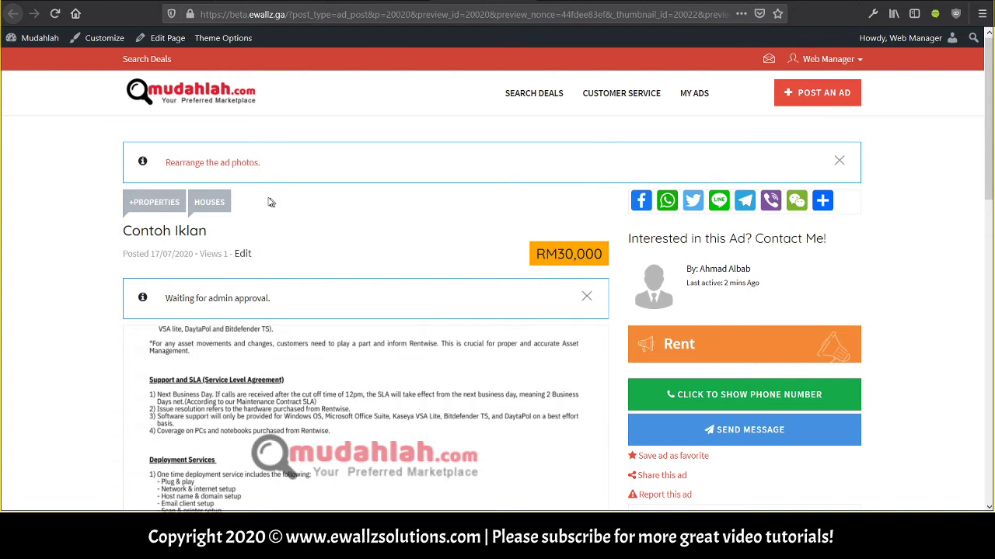
scroll(327, 213, "down", 2)
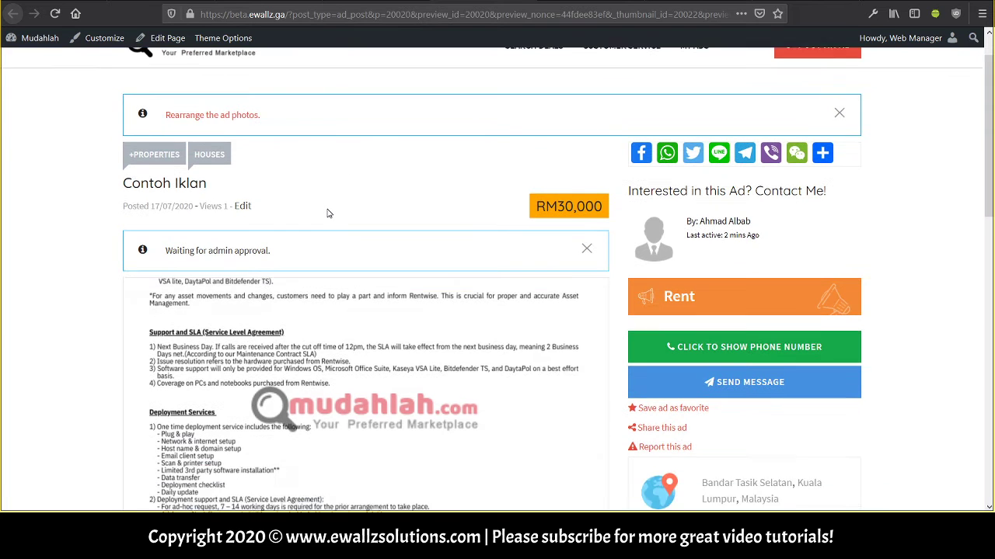
scroll(294, 234, "down", 4)
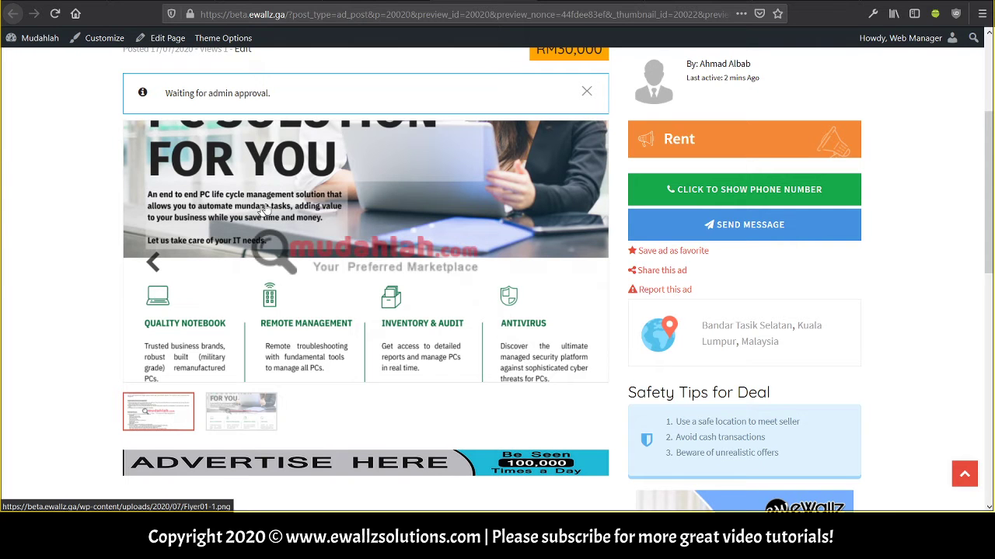
scroll(337, 214, "down", 4)
scroll(475, 269, "up", 4)
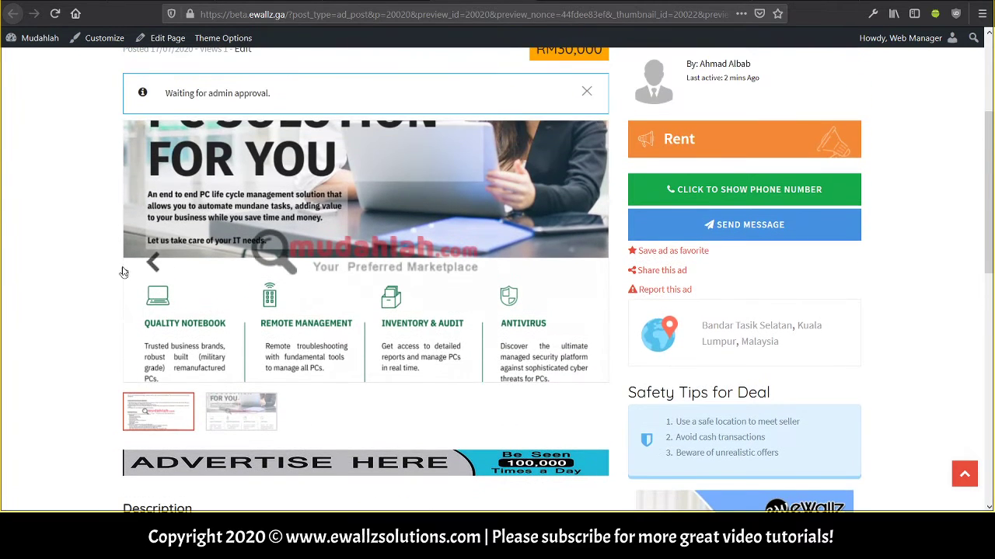
scroll(328, 218, "down", 7)
scroll(329, 218, "down", 1)
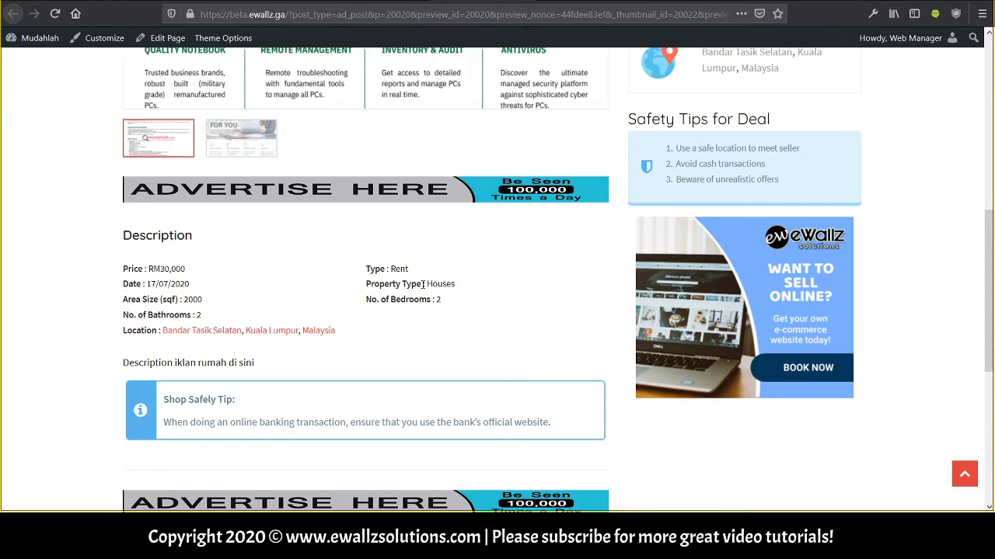
scroll(293, 349, "down", 3)
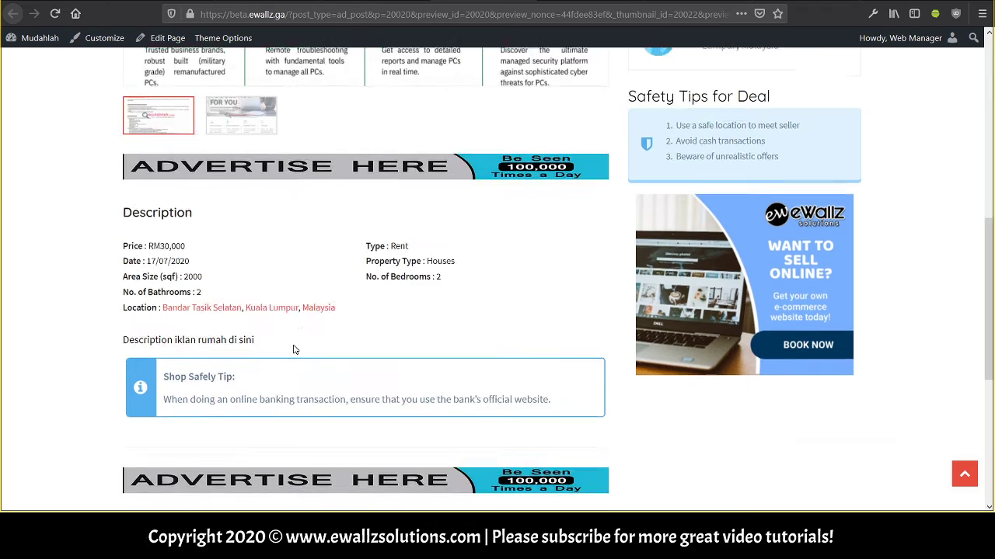
scroll(294, 350, "up", 4)
scroll(293, 349, "up", 5)
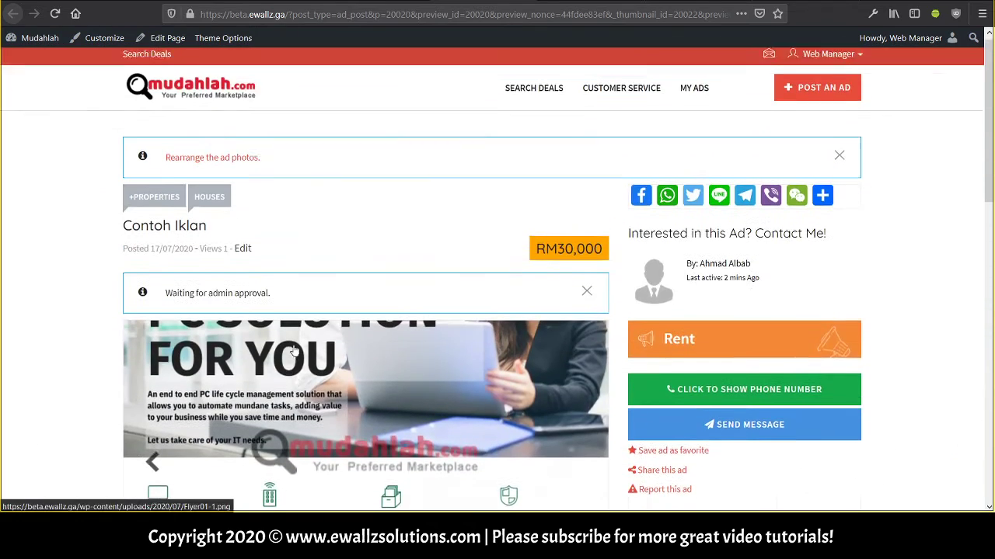
scroll(269, 295, "down", 4)
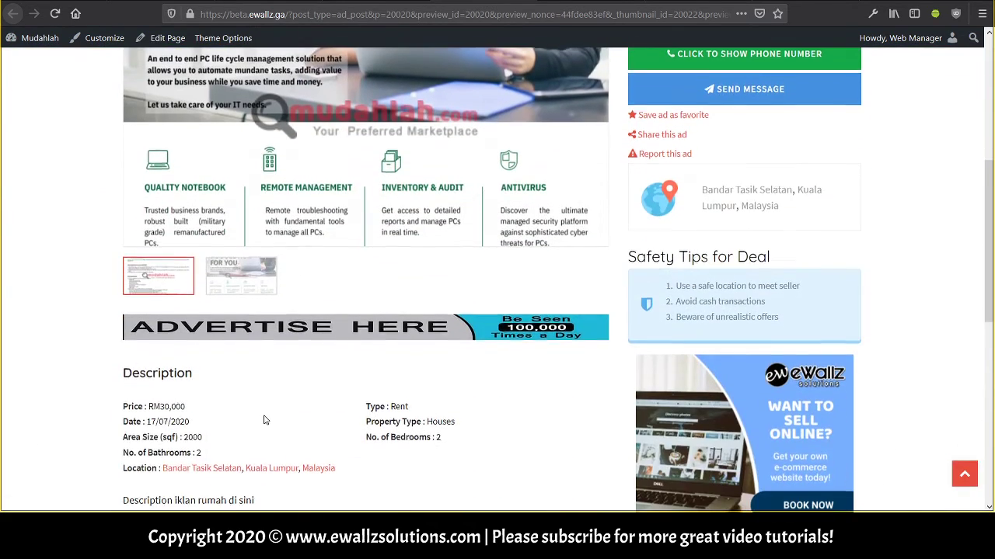
scroll(262, 417, "up", 5)
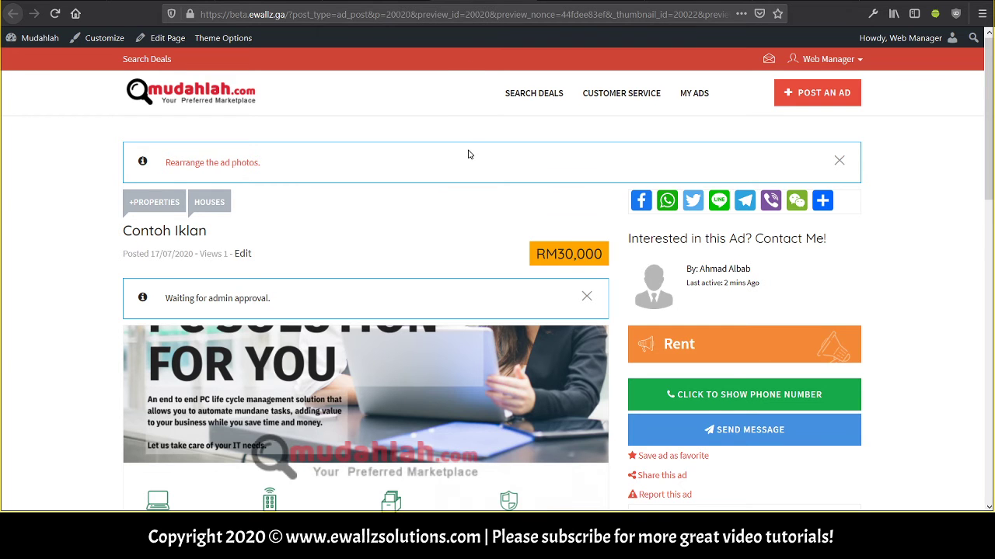
scroll(469, 137, "down", 3)
scroll(468, 137, "up", 3)
key("ctrl+w")
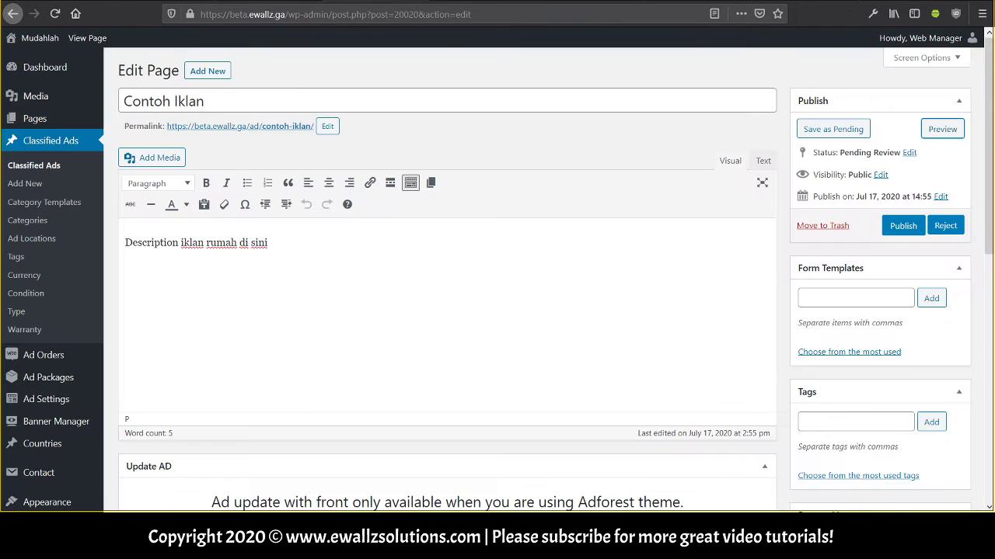
Reject the "Contoh Iklan" ad with the reason "Gambar tidak sesuai. Saiz tidak betul." and send it to the ad author.
left_click(289, 99)
left_click(329, 257)
left_click(935, 225)
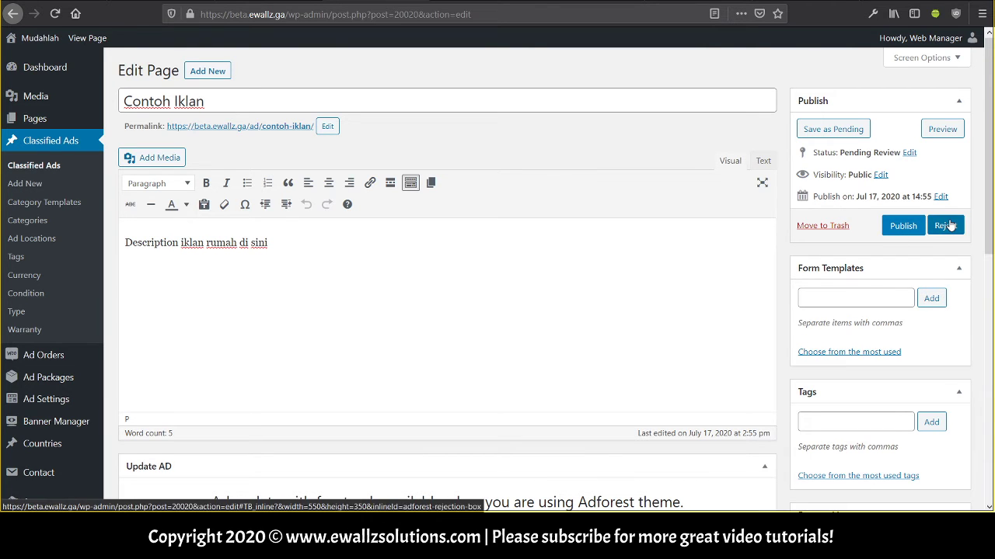
left_click(432, 127)
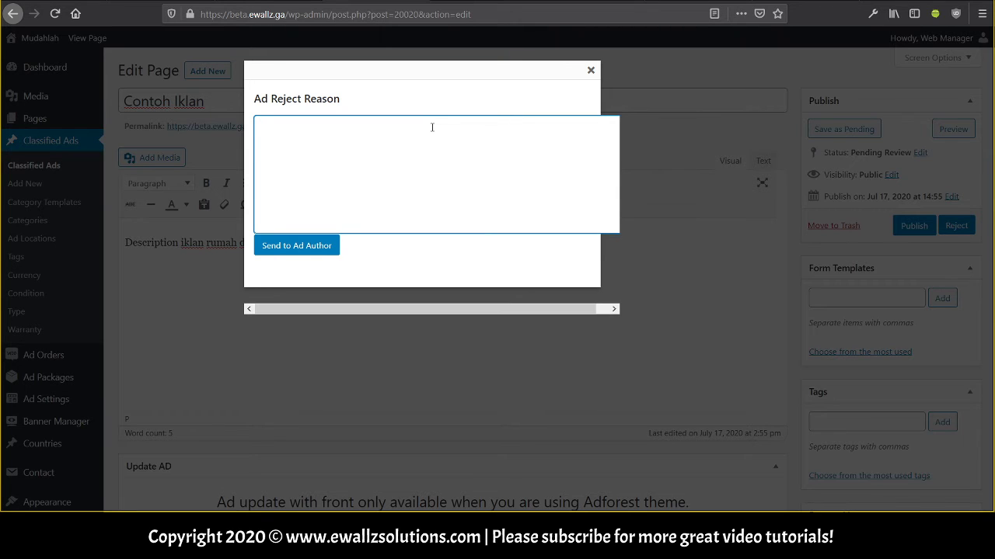
type("Gambar tidak sesuai.")
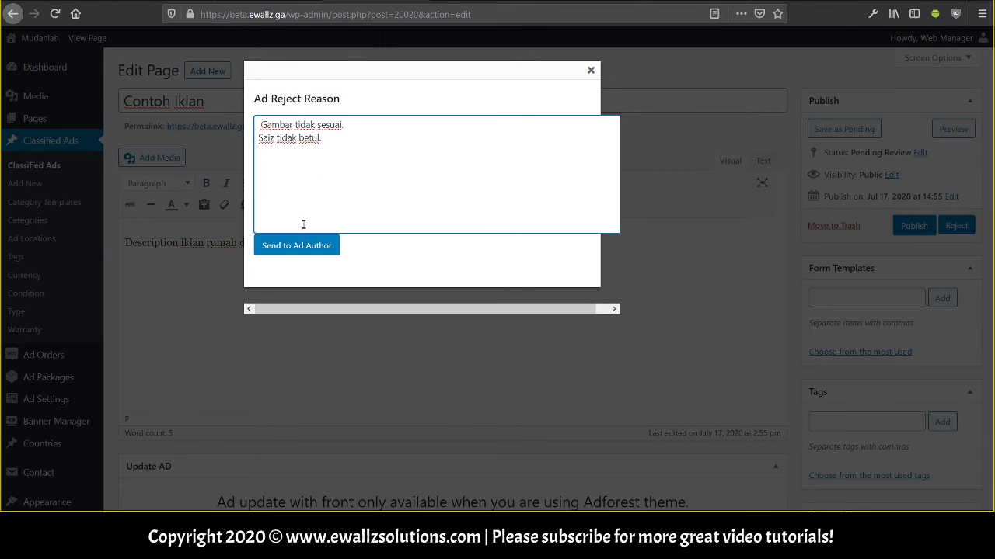
left_click(305, 250)
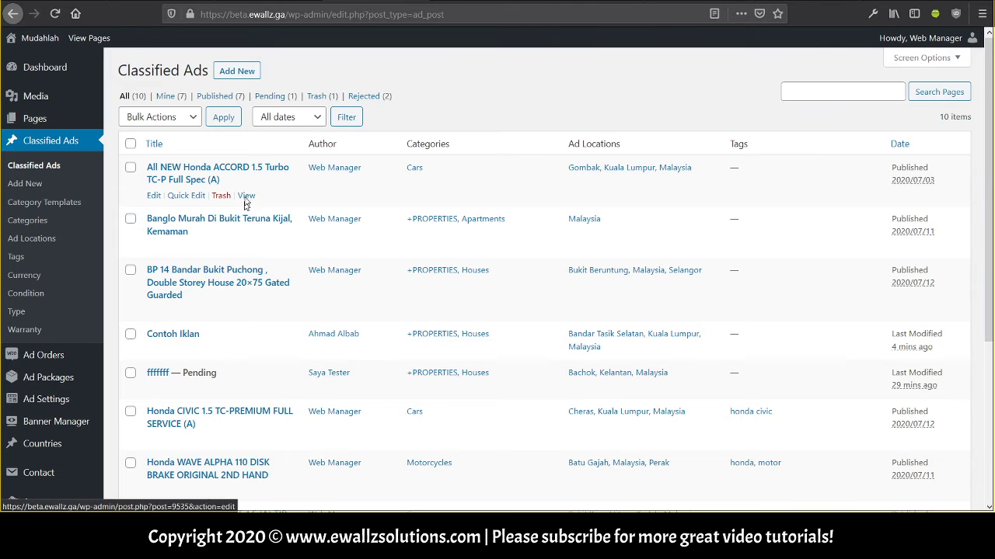
List the rejected classified ads and open "Contoh Iklan" to check its edit page.
left_click(364, 98)
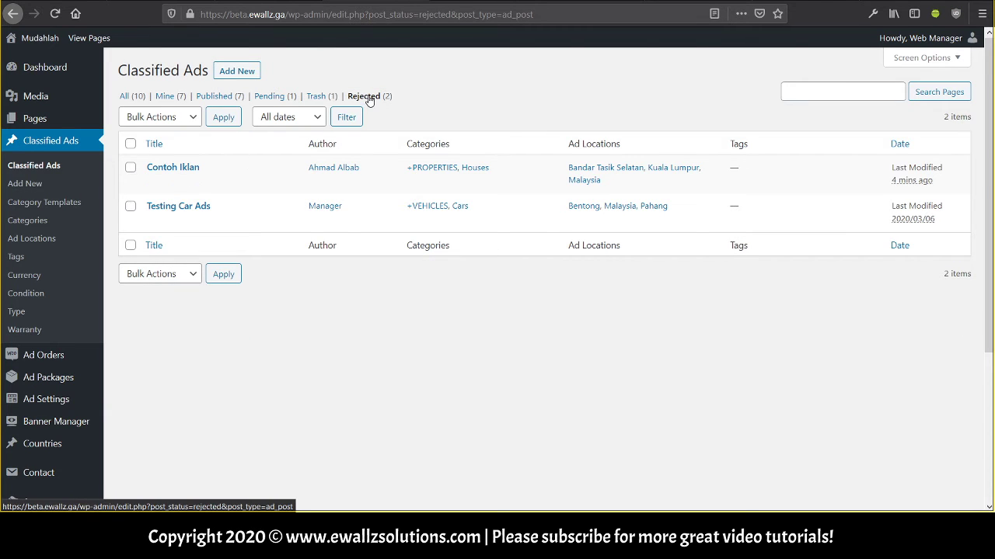
left_click(172, 170)
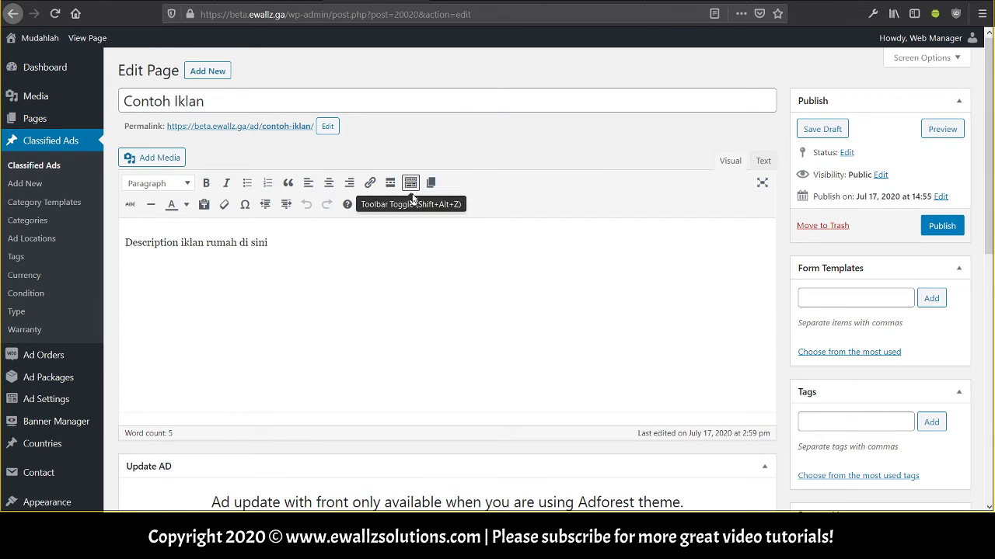
scroll(366, 237, "down", 2)
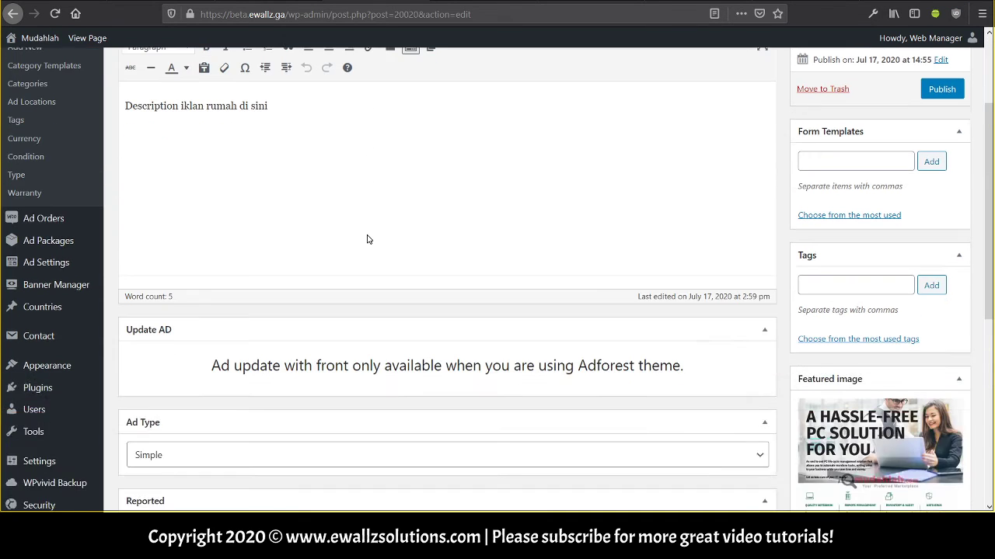
scroll(367, 236, "up", 2)
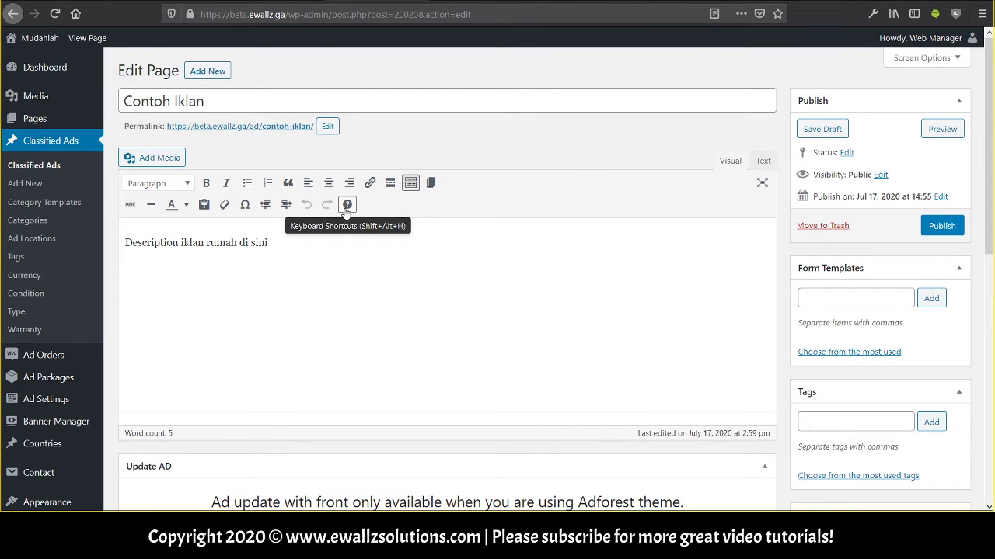
Switch to Gmail, refresh the inbox, and check the Updates and Primary categories for the ad rejection email.
left_click(166, 1)
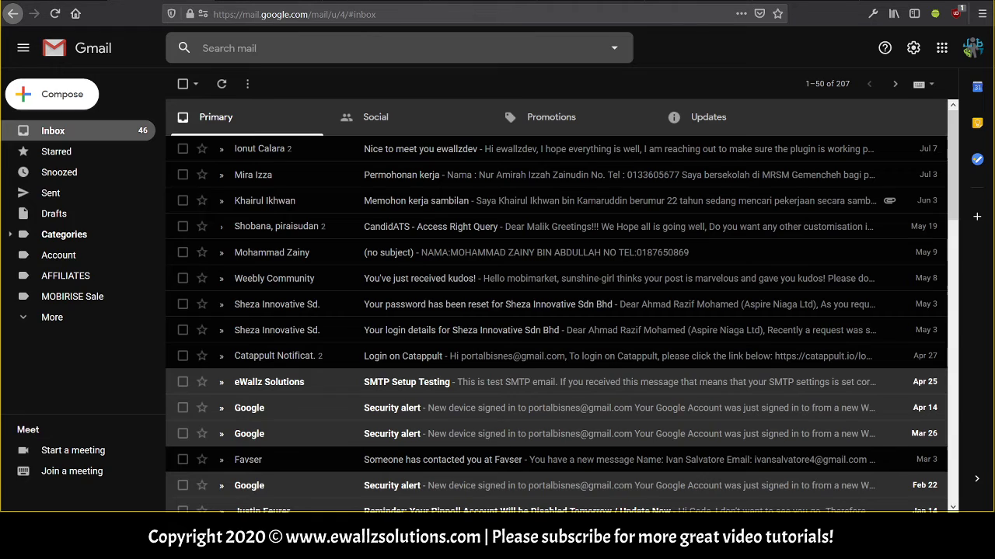
left_click(221, 85)
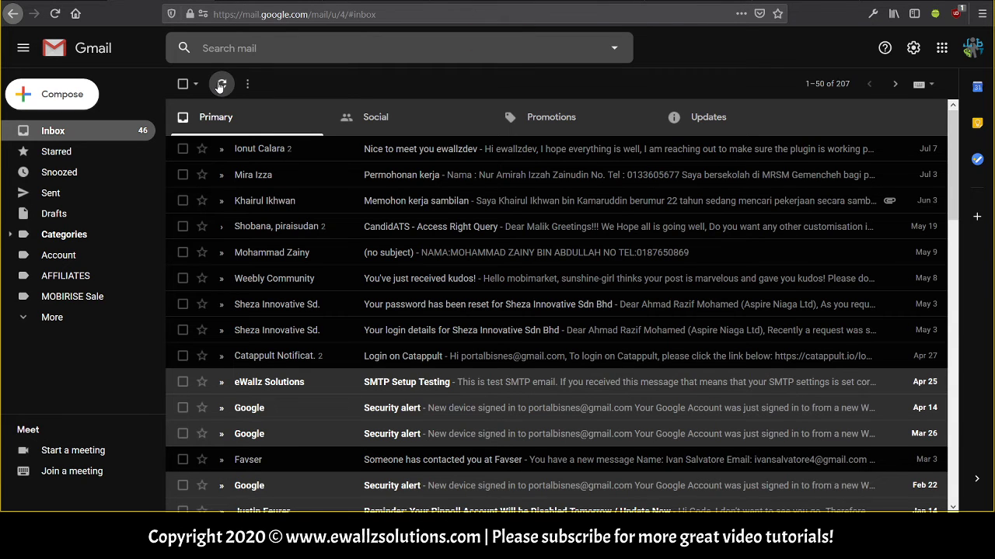
left_click(221, 84)
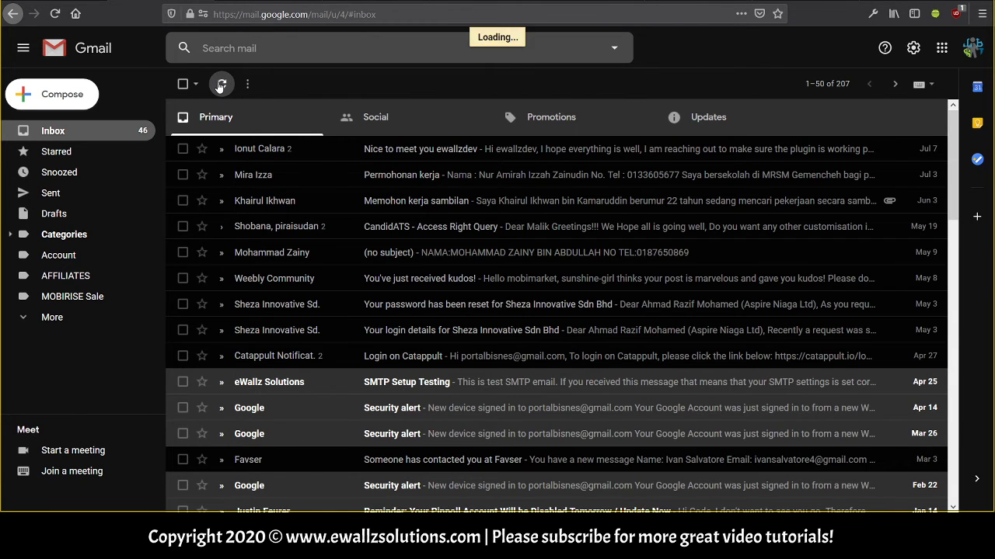
left_click(753, 116)
left_click(254, 121)
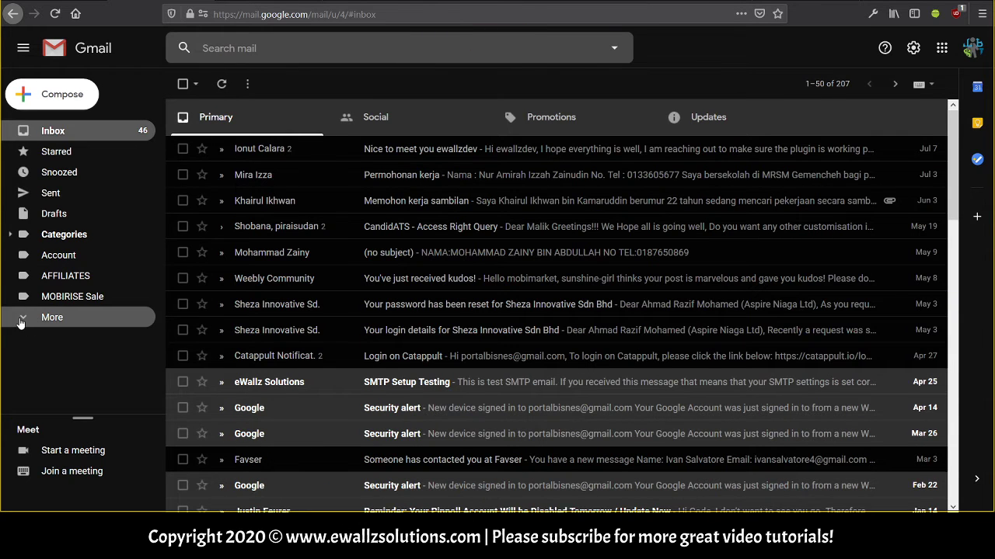
Open the "Your Ad has been rejected." email in the Spam folder and mark it as not spam.
left_click(26, 317)
scroll(61, 364, "down", 2)
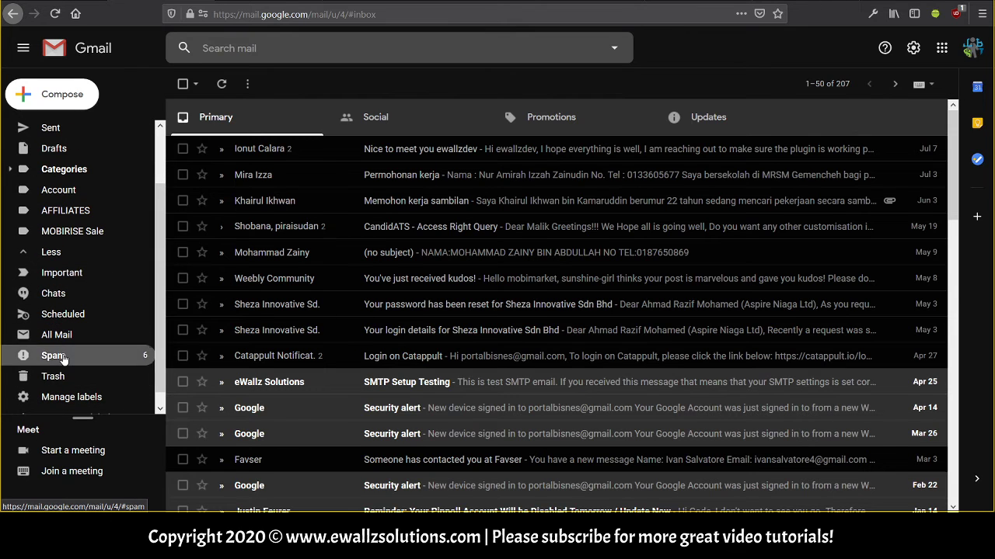
left_click(62, 355)
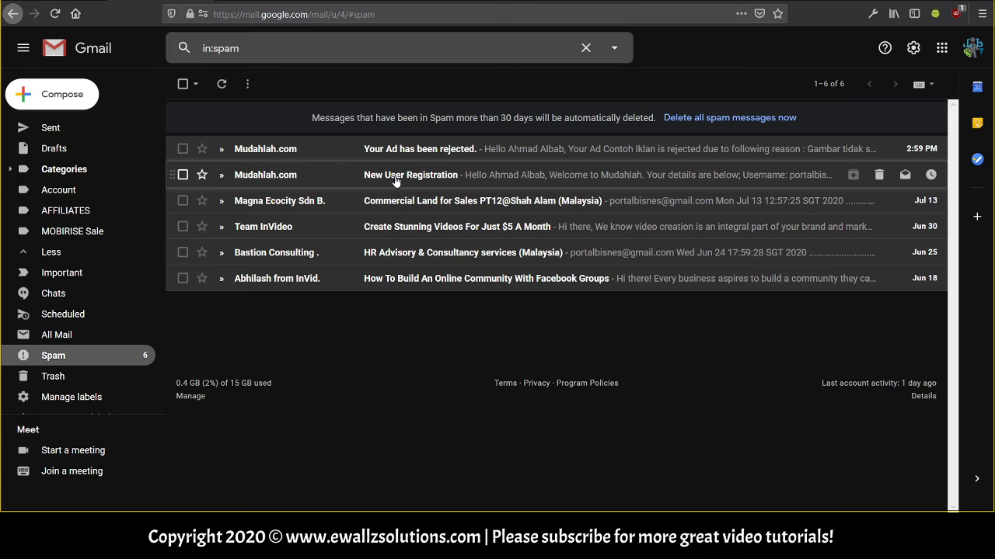
left_click(398, 150)
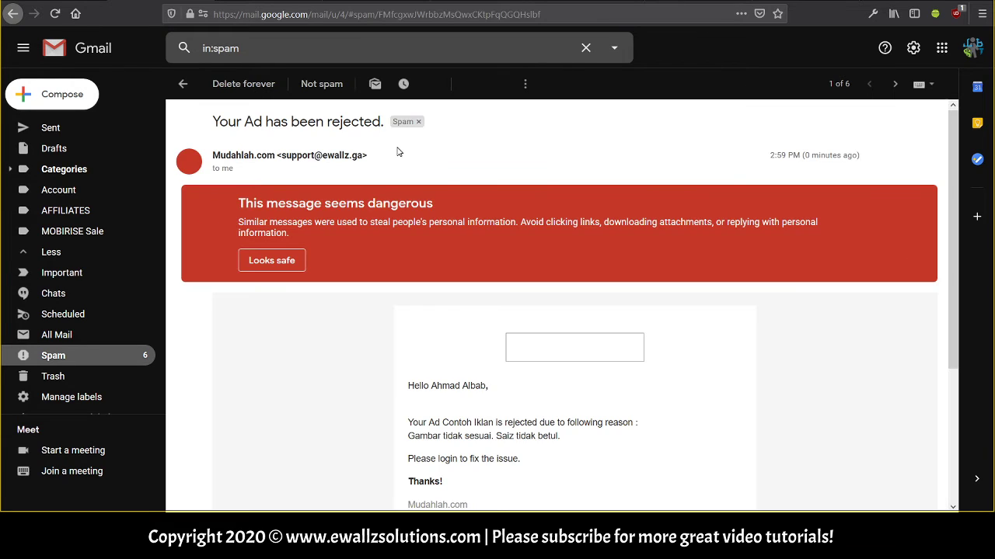
left_click(287, 260)
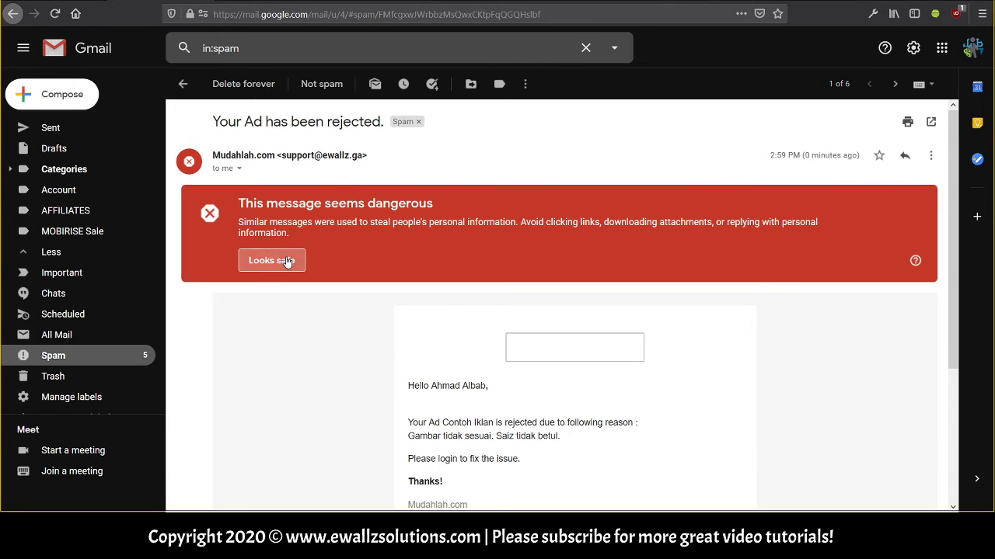
left_click(318, 84)
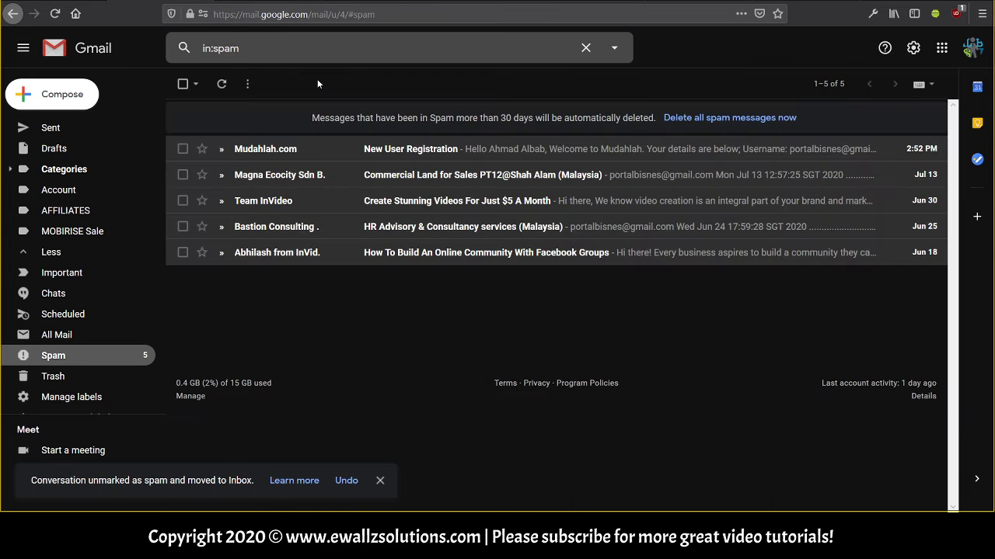
Return to the inbox and read the "Your Ad has been rejected." email there.
scroll(77, 188, "up", 2)
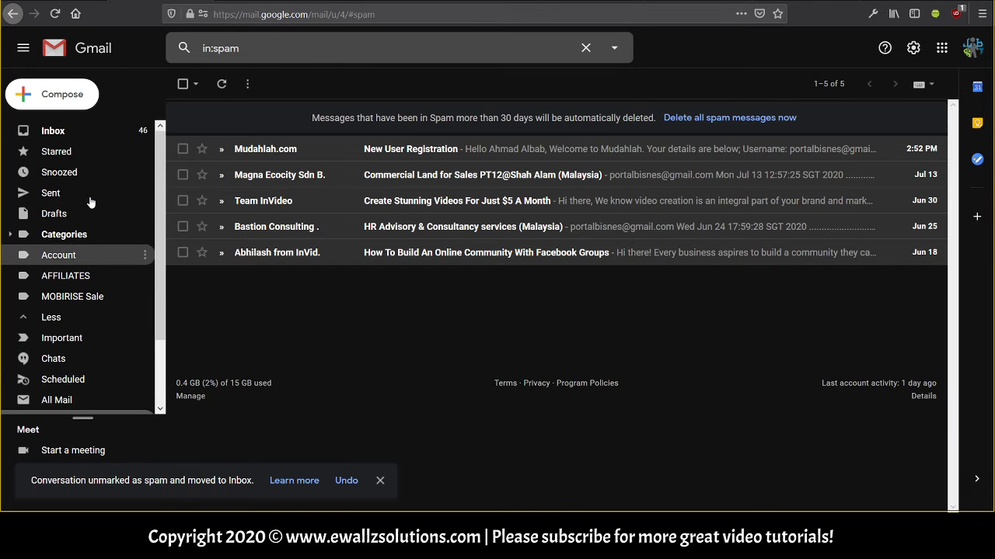
left_click(53, 131)
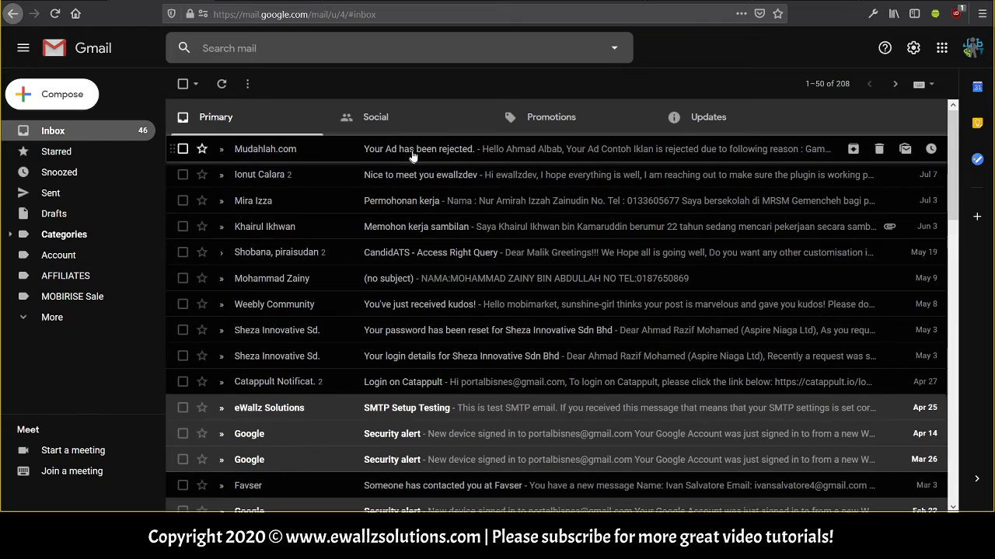
left_click(414, 153)
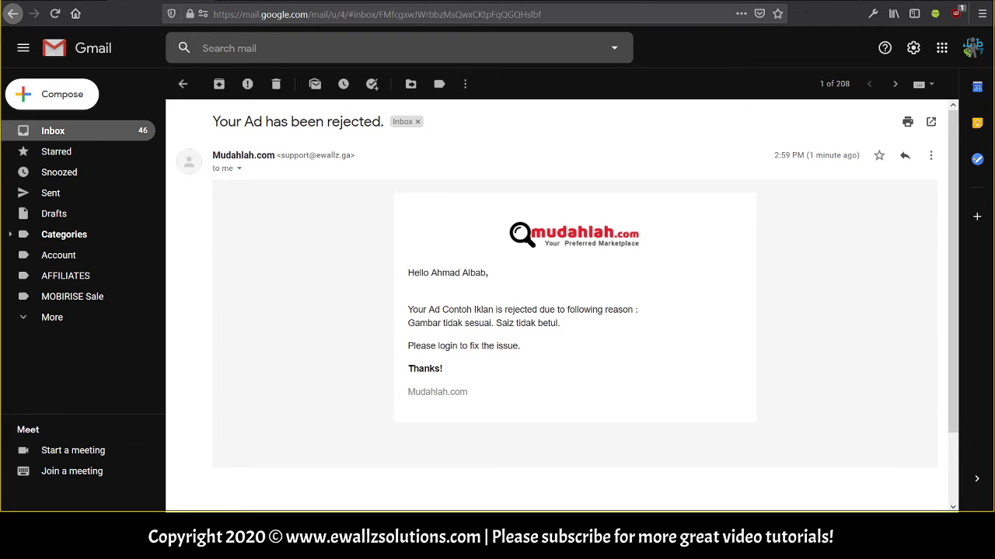
Switch to the ad author's Mudahlah session, open the dashboard, and view the rejected ads.
key("alt+Tab")
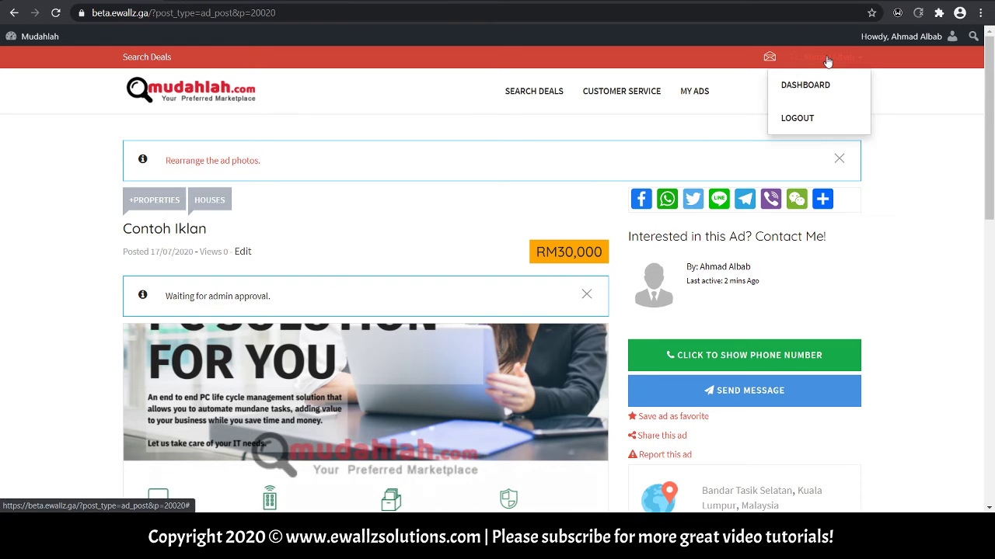
left_click(818, 90)
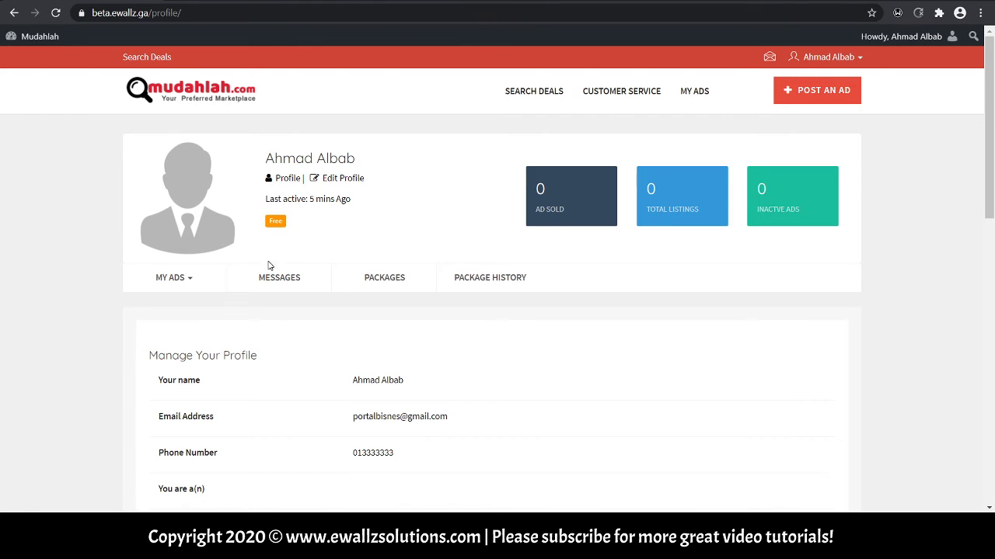
left_click(189, 280)
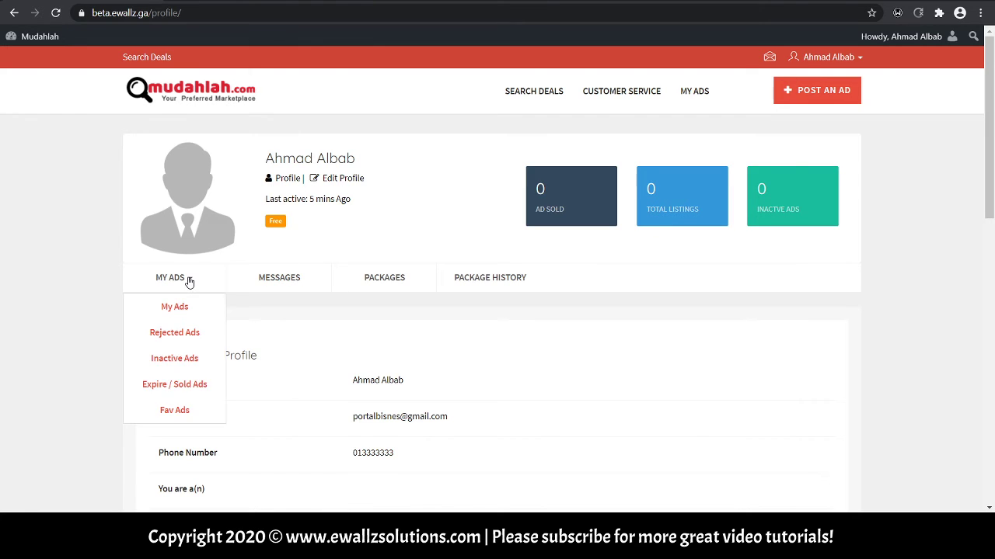
left_click(183, 334)
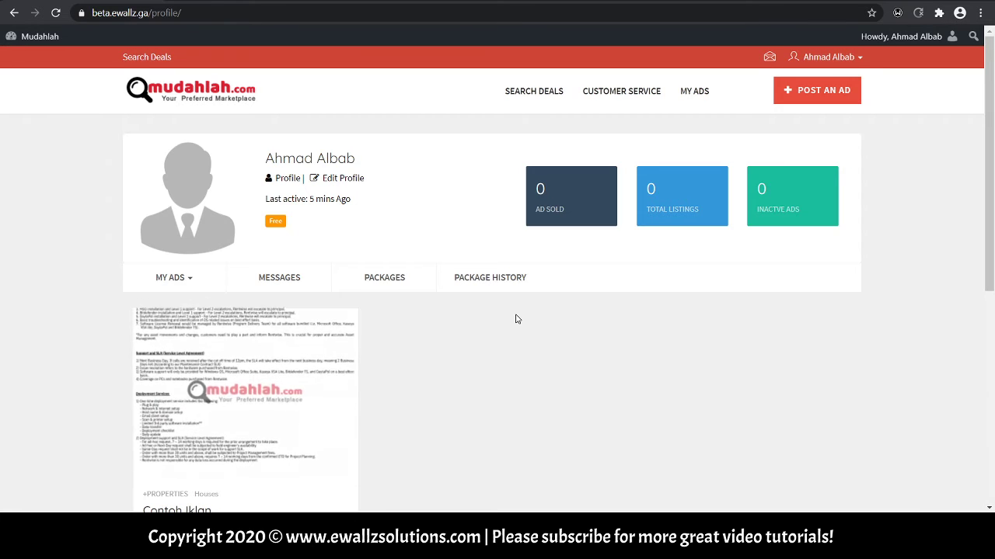
scroll(515, 318, "down", 3)
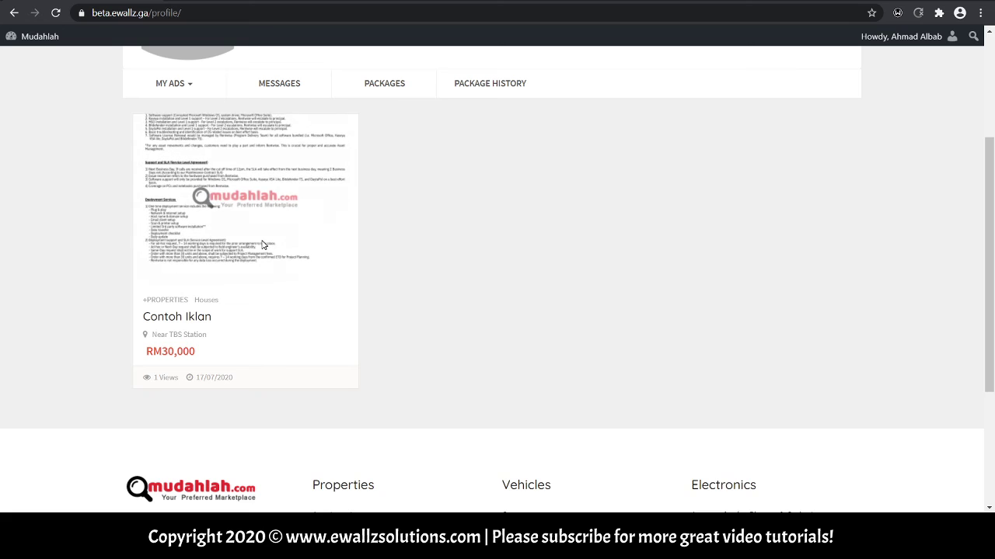
scroll(239, 359, "up", 2)
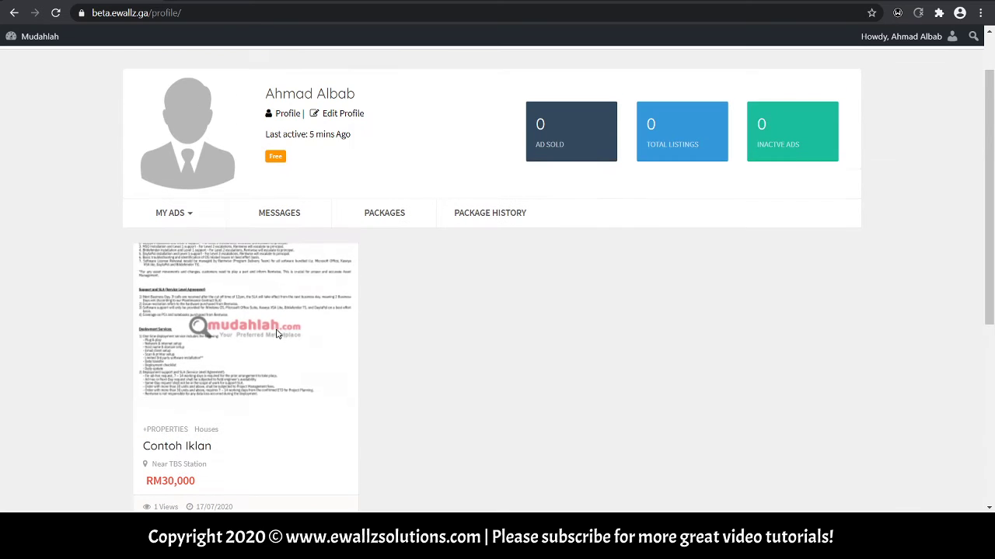
Check the author's My Ads listing, and return to the Rejected Ads listing to look over "Contoh Iklan".
left_click(193, 215)
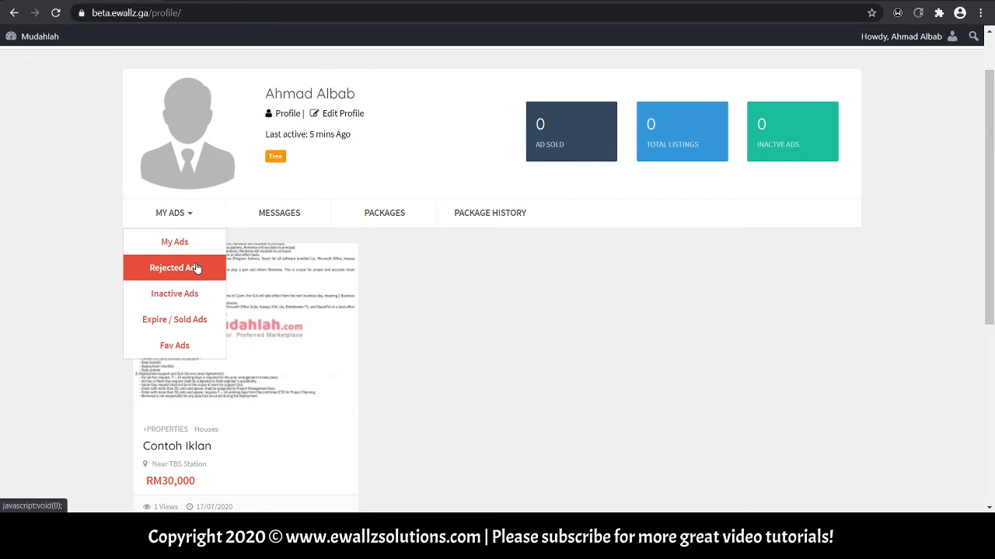
left_click(171, 243)
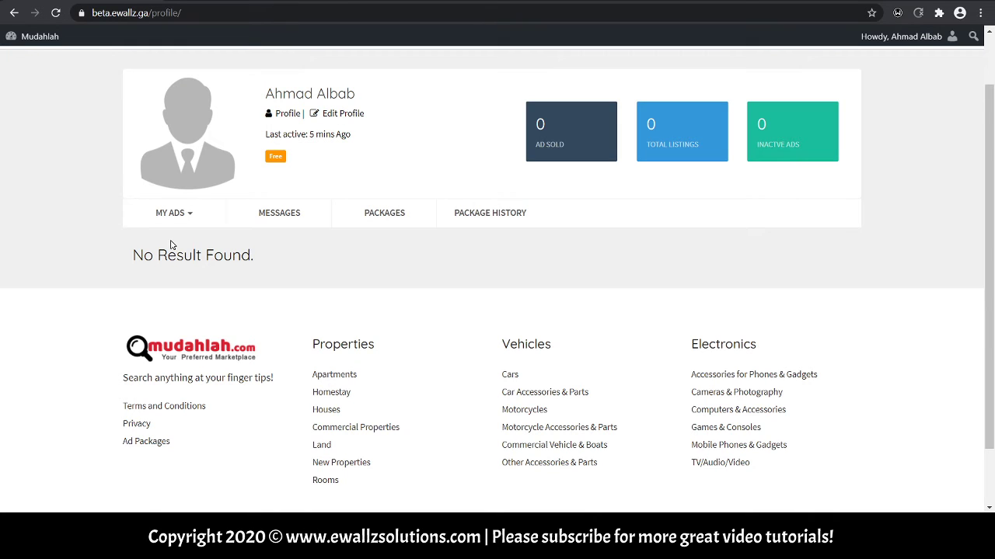
left_click(171, 213)
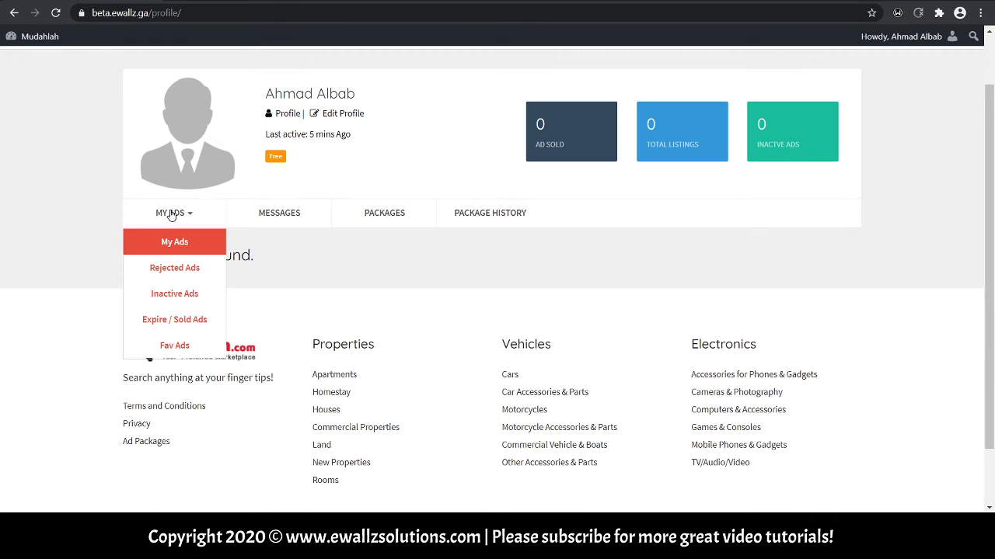
left_click(171, 268)
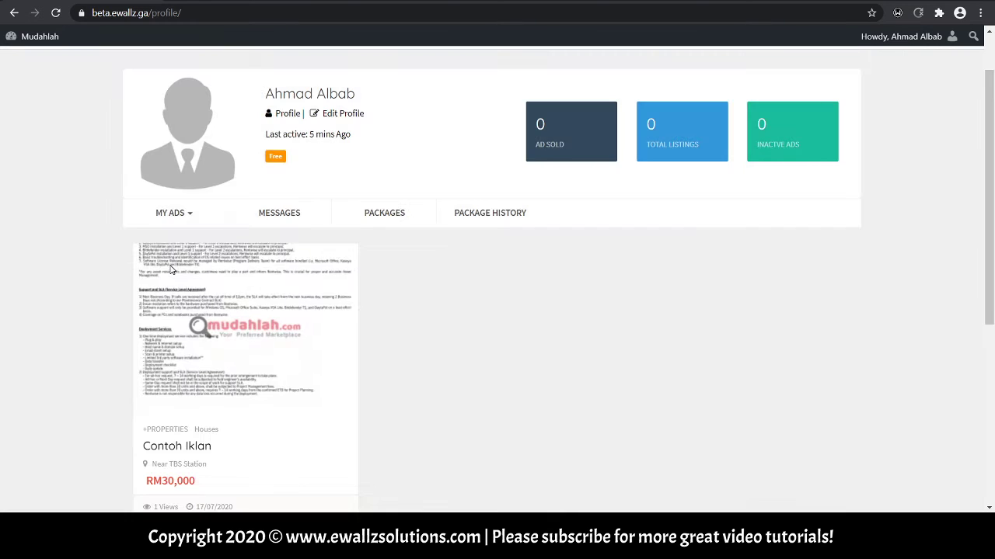
scroll(173, 260, "down", 2)
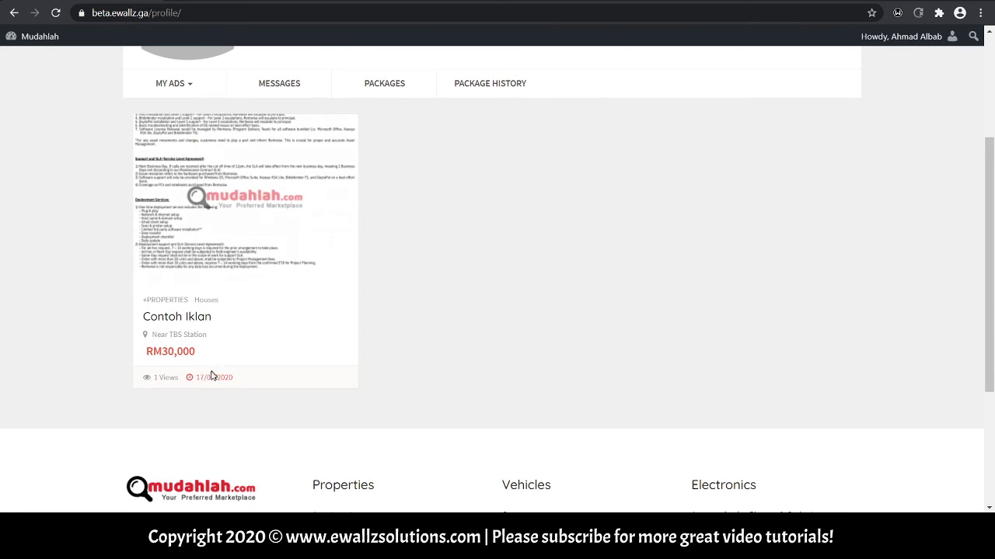
Open the rejected "Contoh Iklan" ad and bring up its form for editing.
left_click(165, 317)
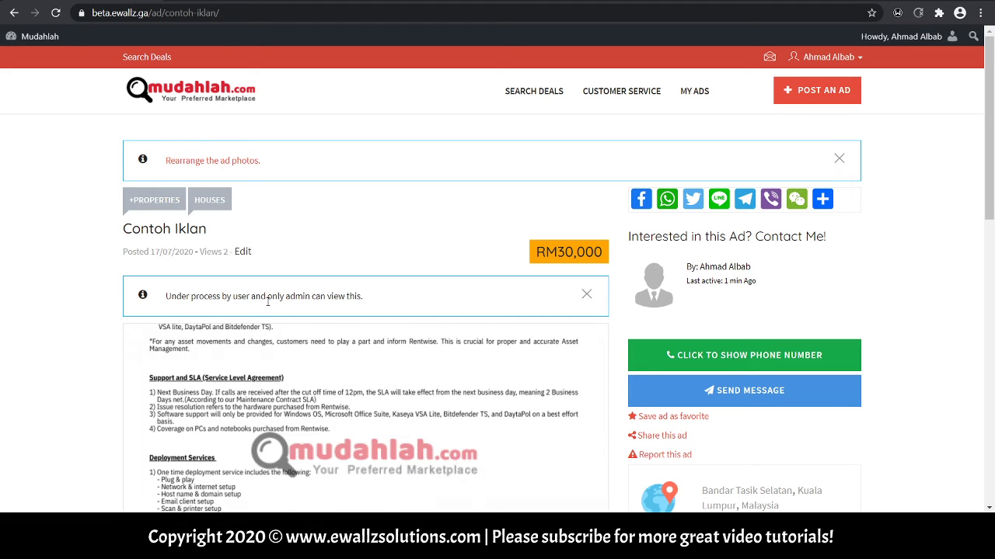
left_click(243, 253)
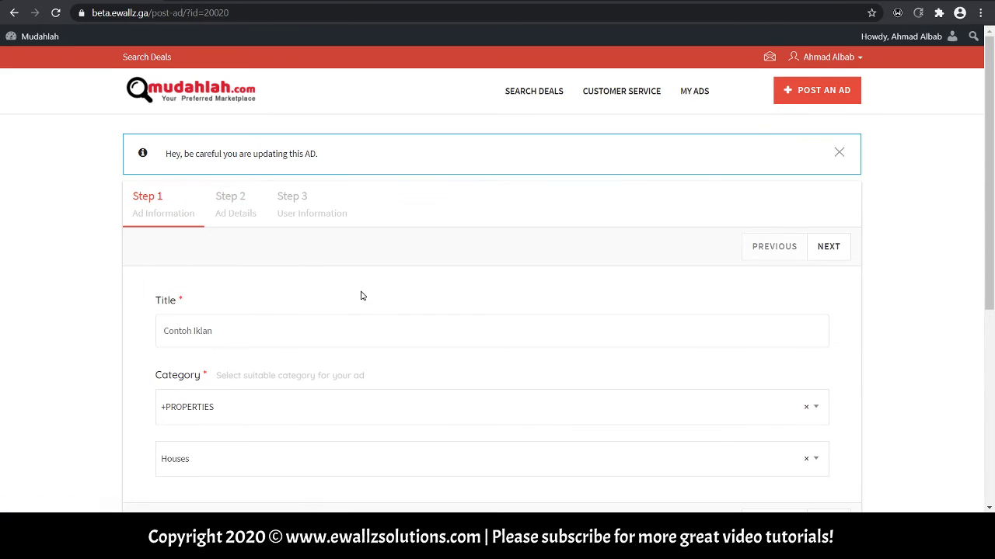
scroll(360, 295, "down", 3)
scroll(360, 295, "up", 2)
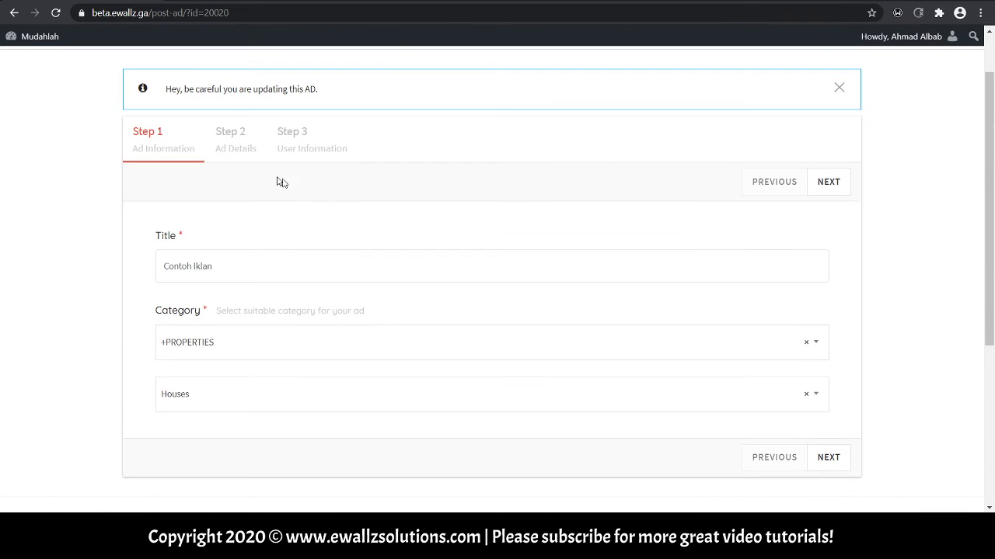
Change the ad title to "Contoh Iklan Yg telah dibetulkan" and resubmit the ad with the remaining details as they are.
left_click(247, 269)
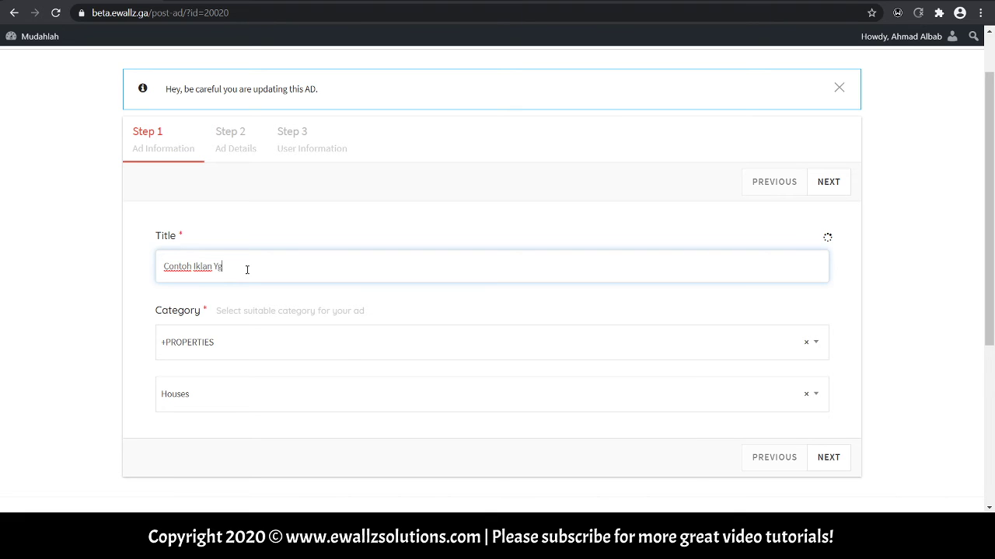
type("Yg telah dibetulkan")
left_click(827, 183)
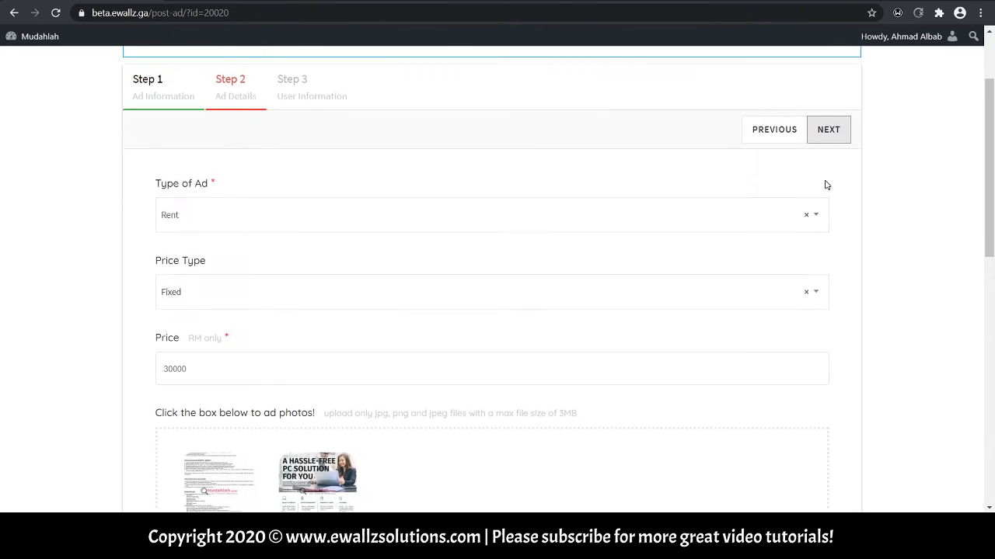
left_click(832, 124)
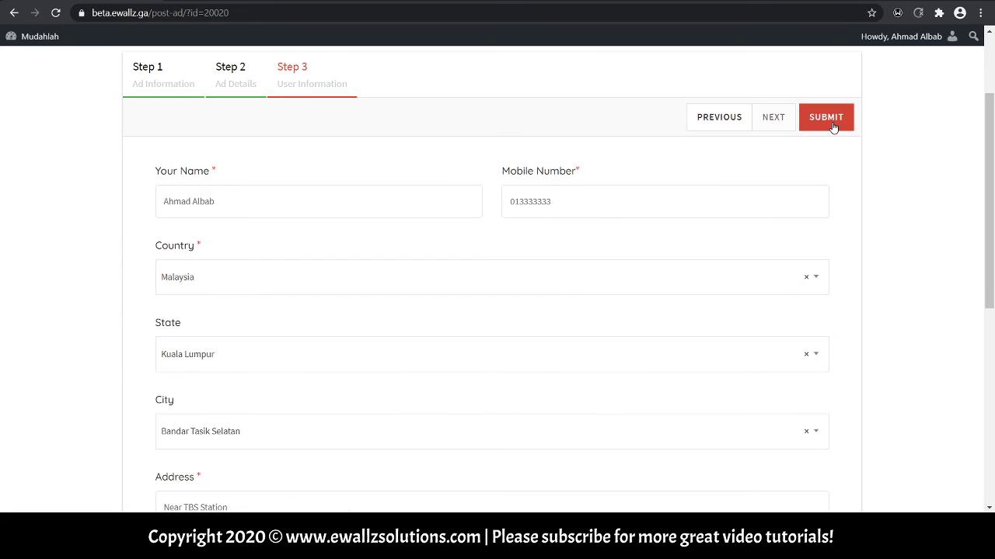
left_click(826, 117)
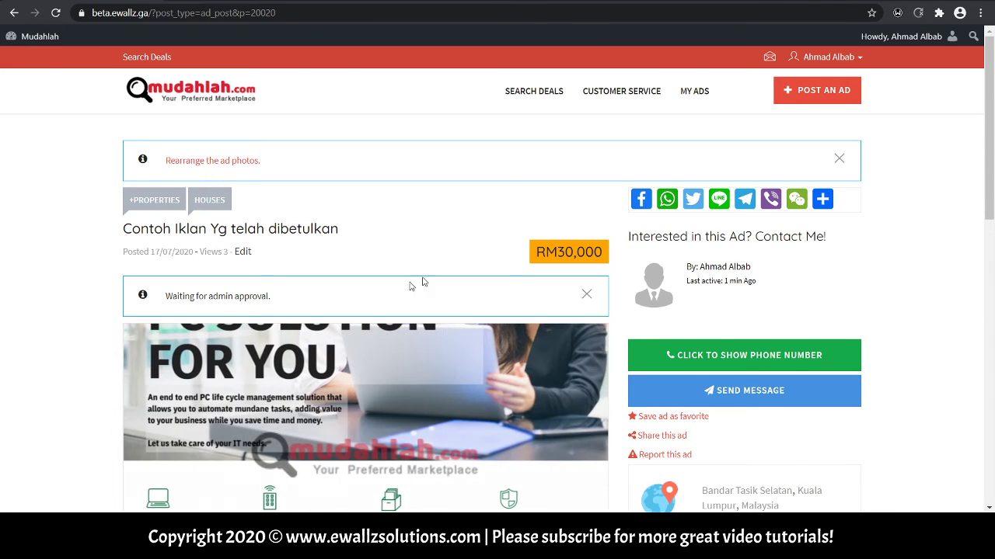
Open the author's dashboard and examine the profile's ad counters, package type, package expiry, and remaining free ads.
left_click(843, 67)
left_click(836, 82)
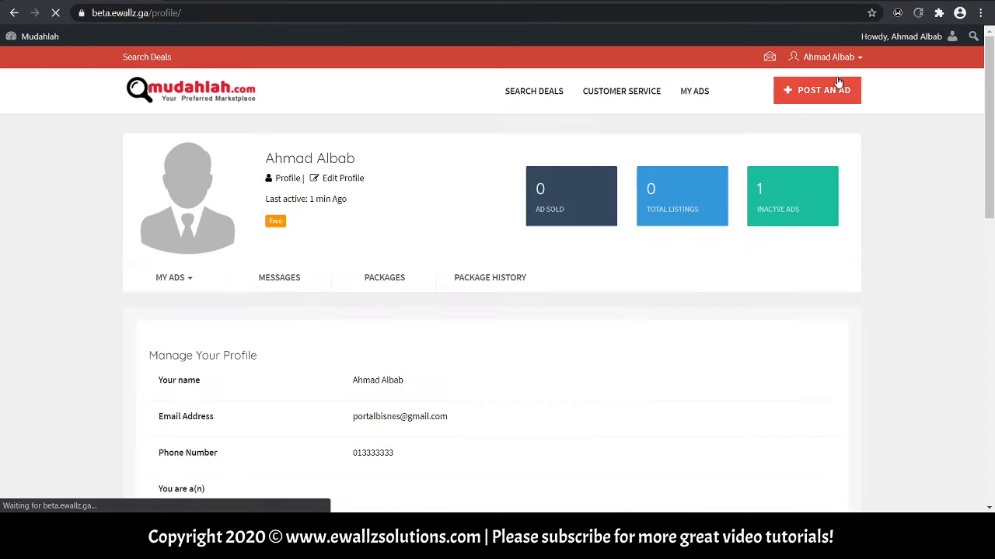
scroll(295, 231, "down", 1)
scroll(295, 232, "down", 3)
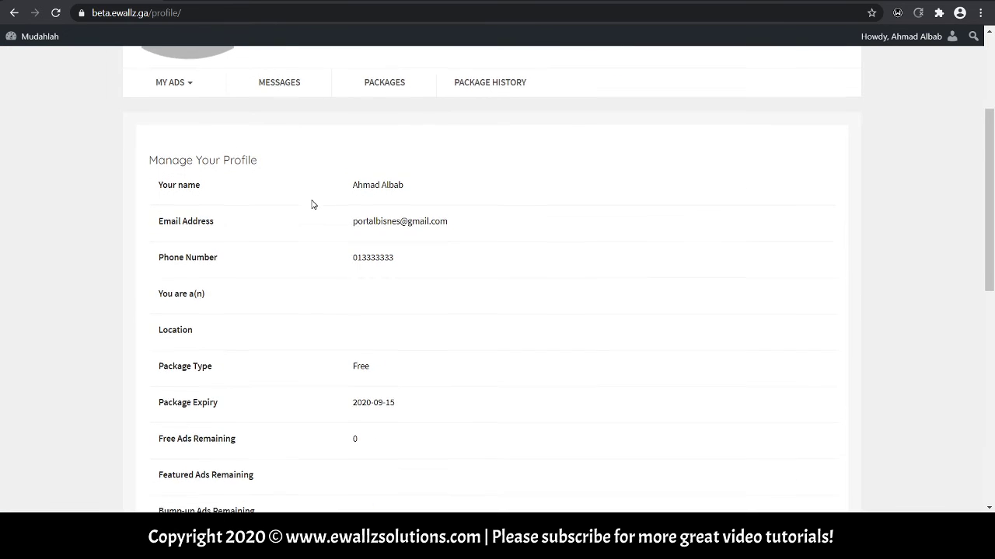
scroll(342, 213, "down", 1)
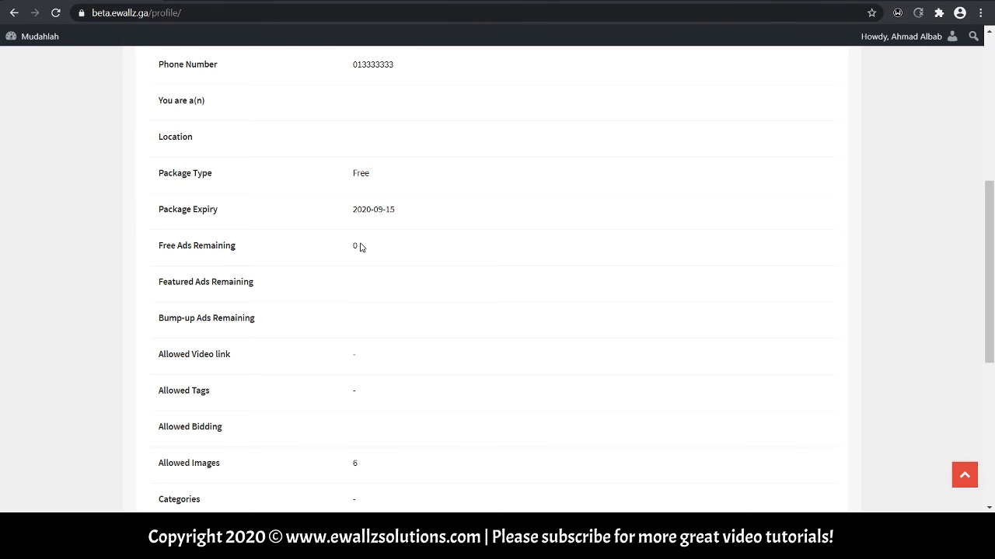
scroll(346, 251, "up", 5)
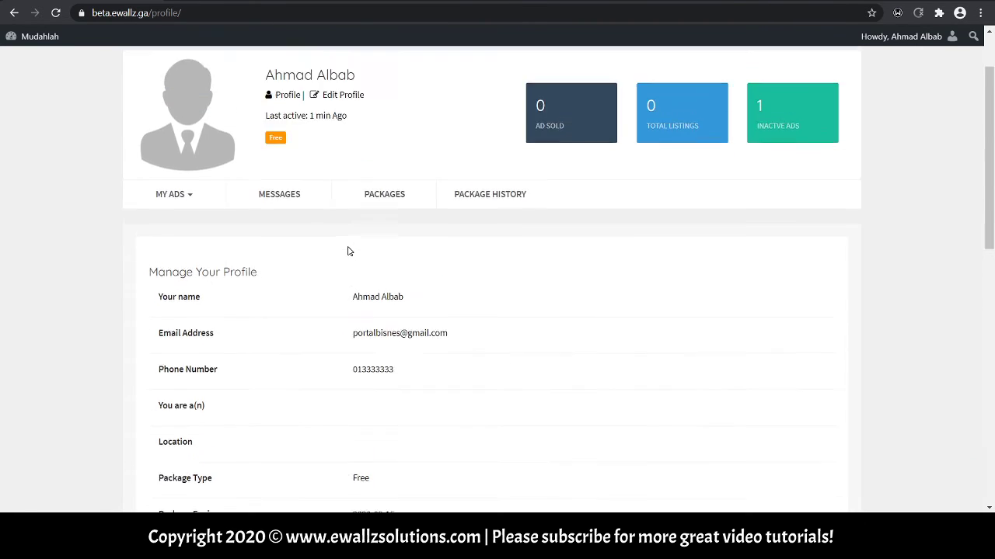
scroll(342, 245, "down", 2)
scroll(327, 233, "up", 2)
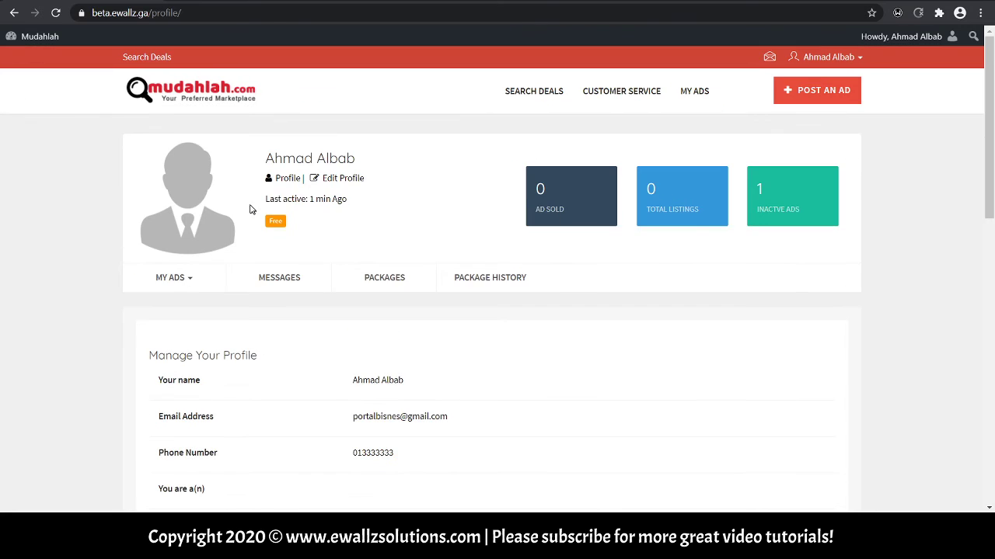
scroll(336, 254, "down", 2)
scroll(336, 254, "down", 2)
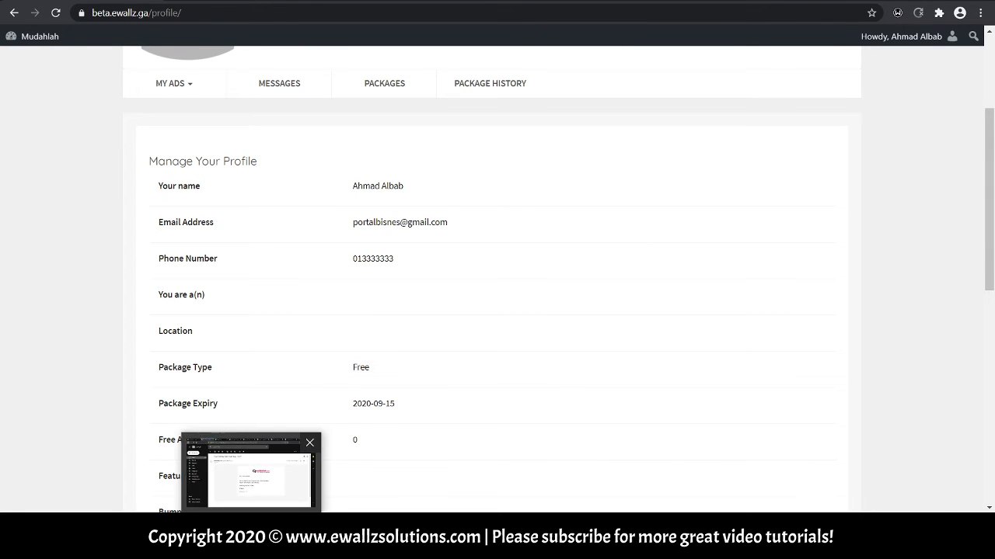
Switch to the WordPress administrator session and list the pending classified ads.
left_click(248, 470)
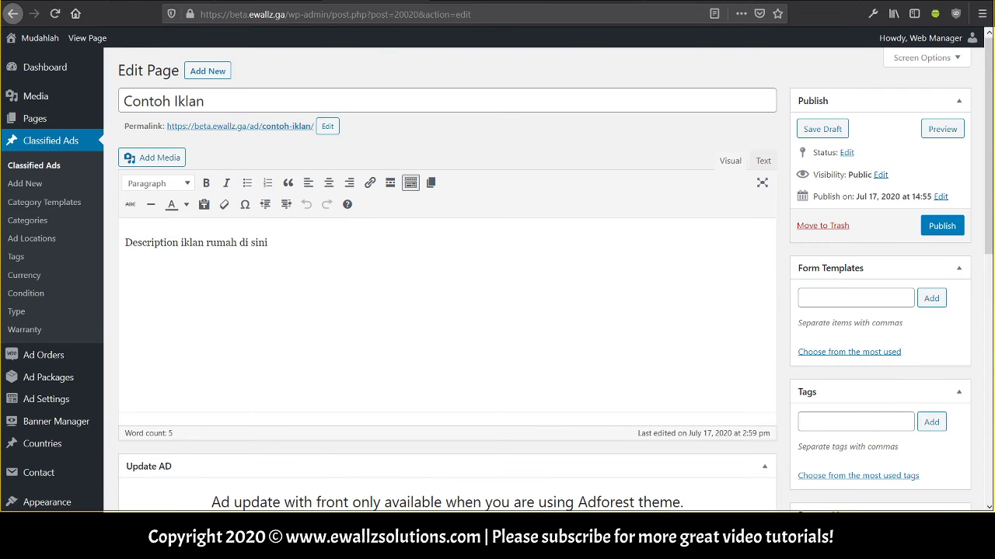
left_click(73, 170)
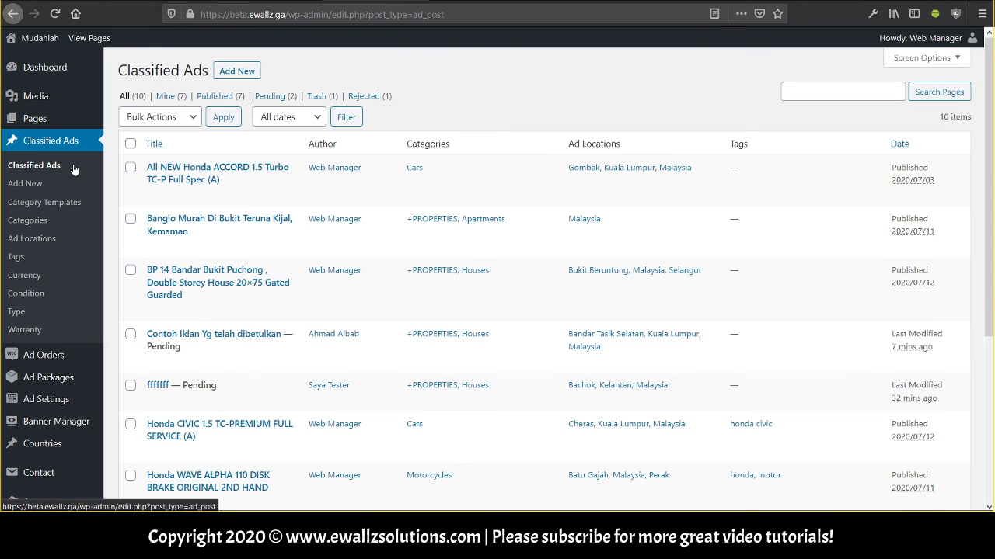
left_click(272, 98)
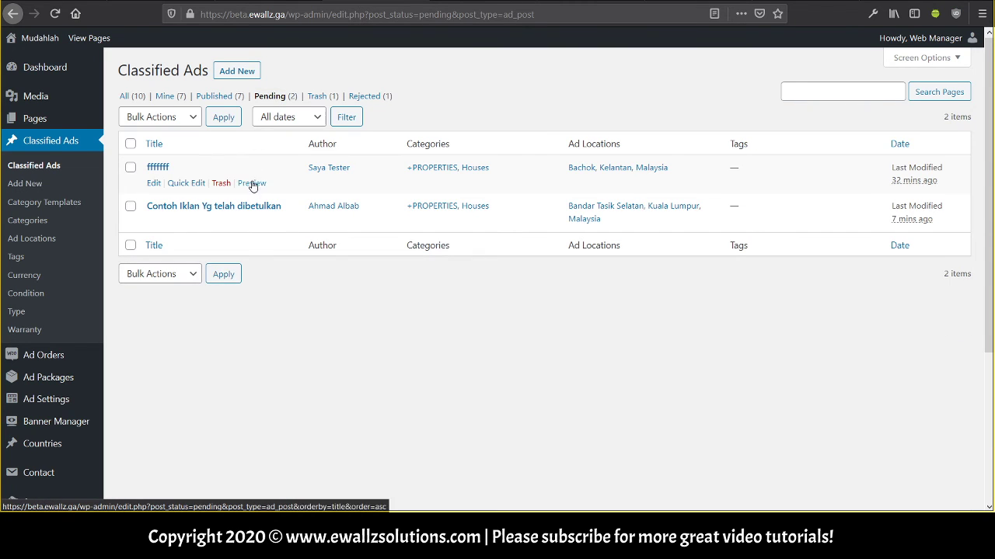
Open the pending "Contoh Iklan Yg telah dibetulkan" ad and publish it.
left_click(214, 208)
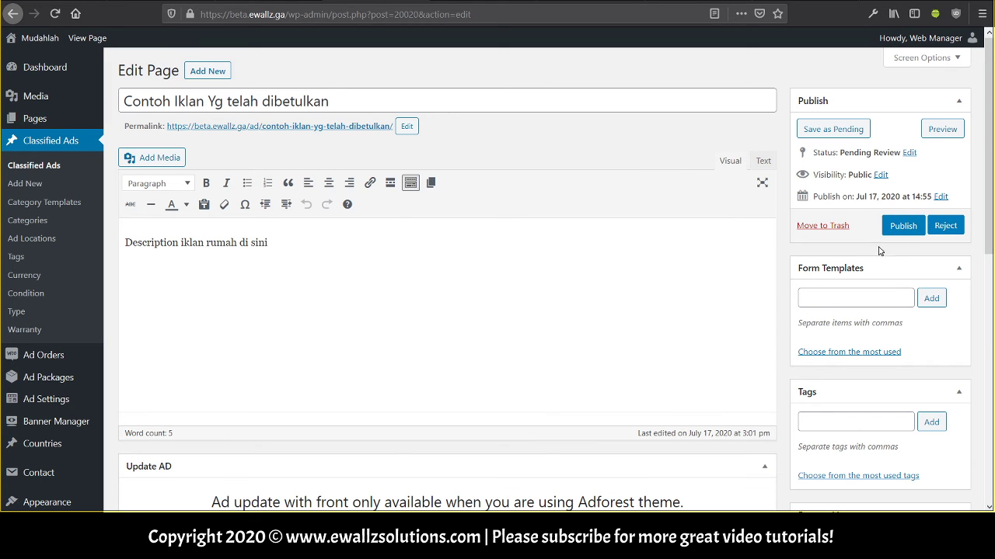
left_click(901, 227)
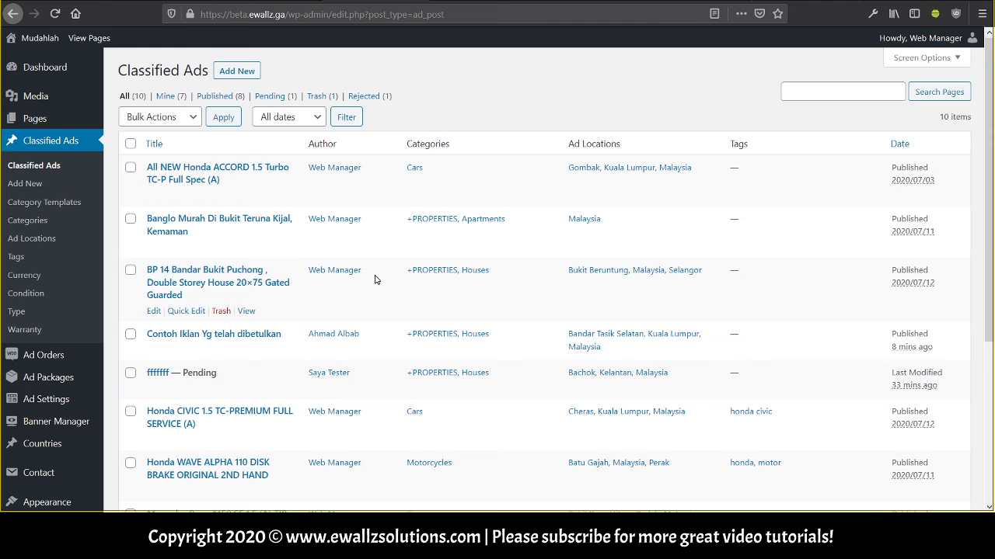
Switch to the author's browser session, list the author's own ads, and examine the approved ad's entry.
key("alt+Tab")
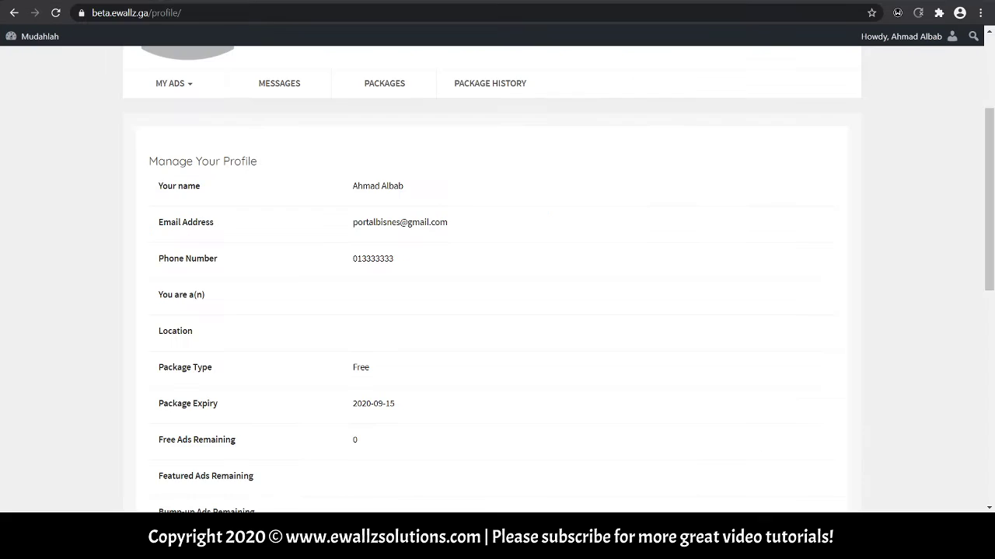
scroll(303, 264, "up", 3)
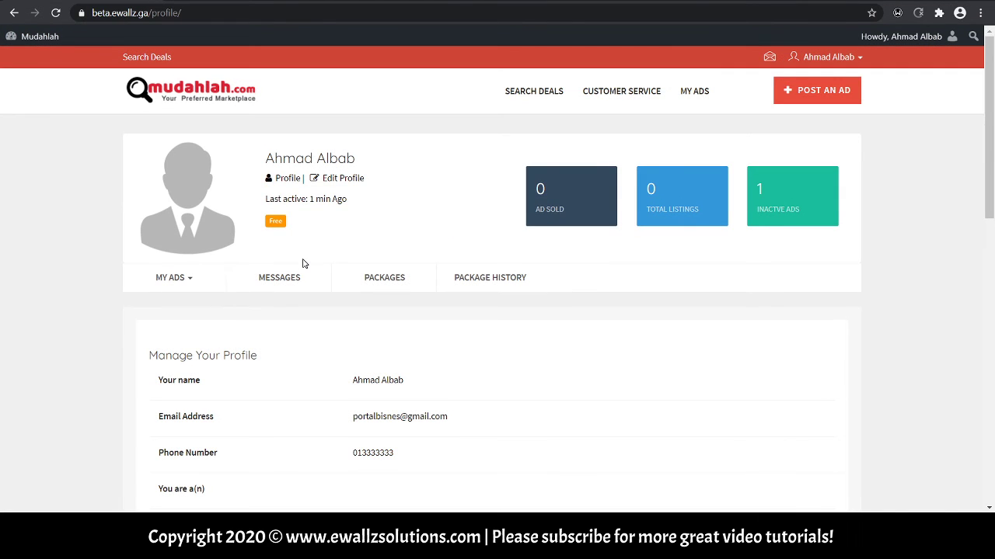
left_click(182, 280)
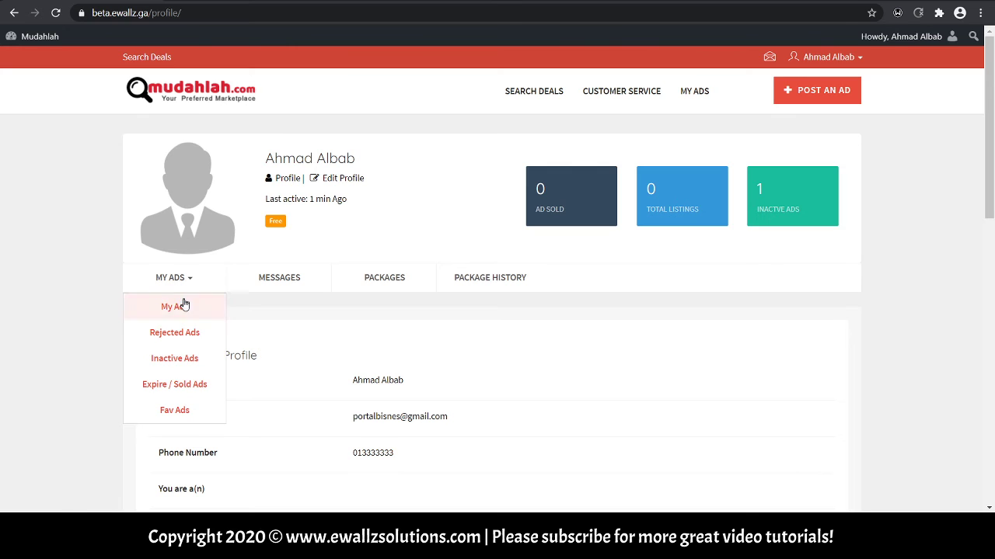
left_click(184, 307)
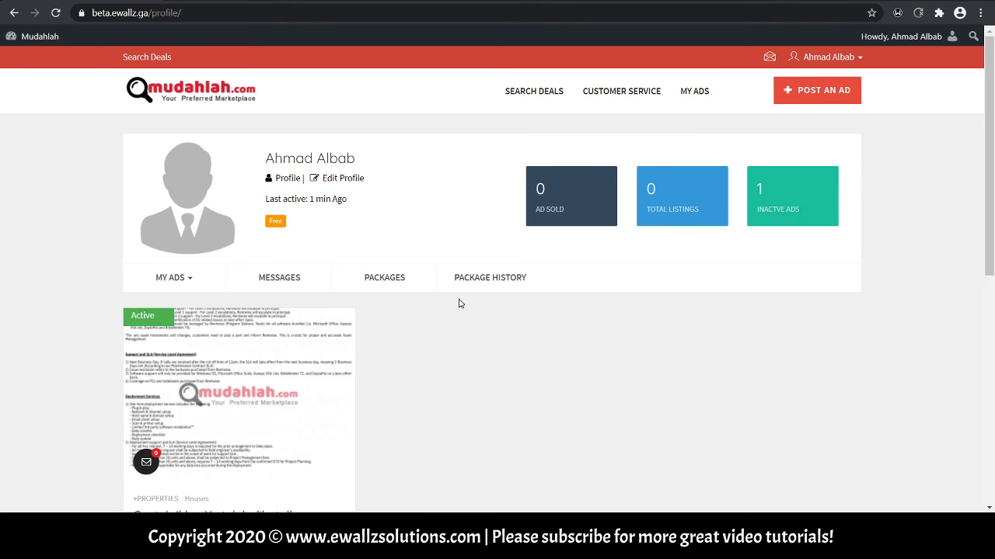
scroll(459, 303, "down", 1)
scroll(417, 311, "down", 2)
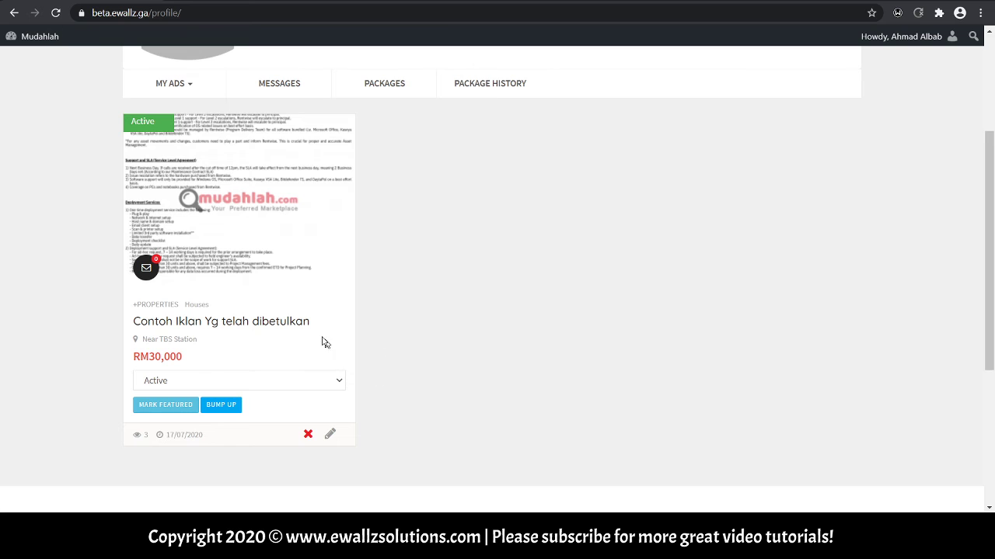
scroll(291, 278, "down", 1)
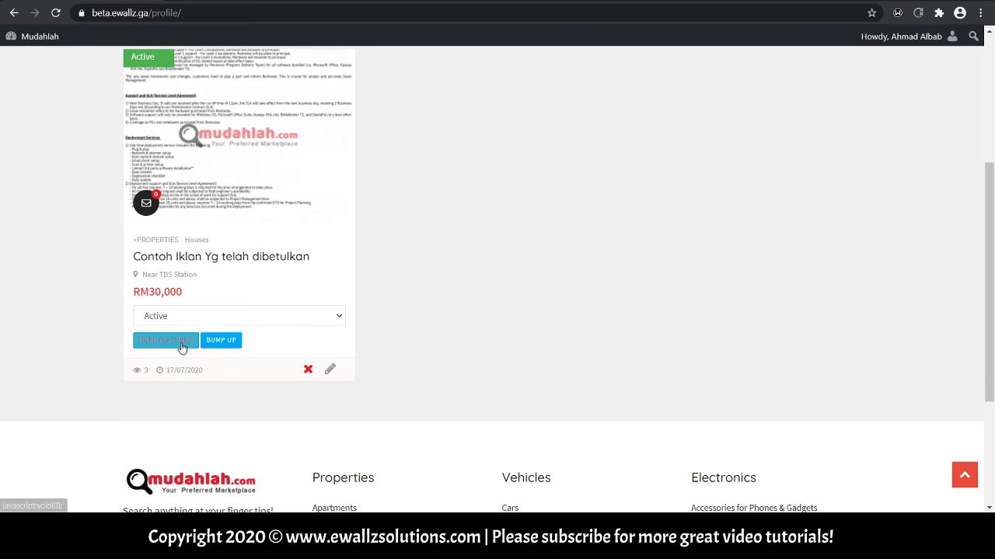
Examine the post status options offered for the "Contoh Iklan Yg telah dibetulkan" ad without choosing a different one.
left_click(327, 317)
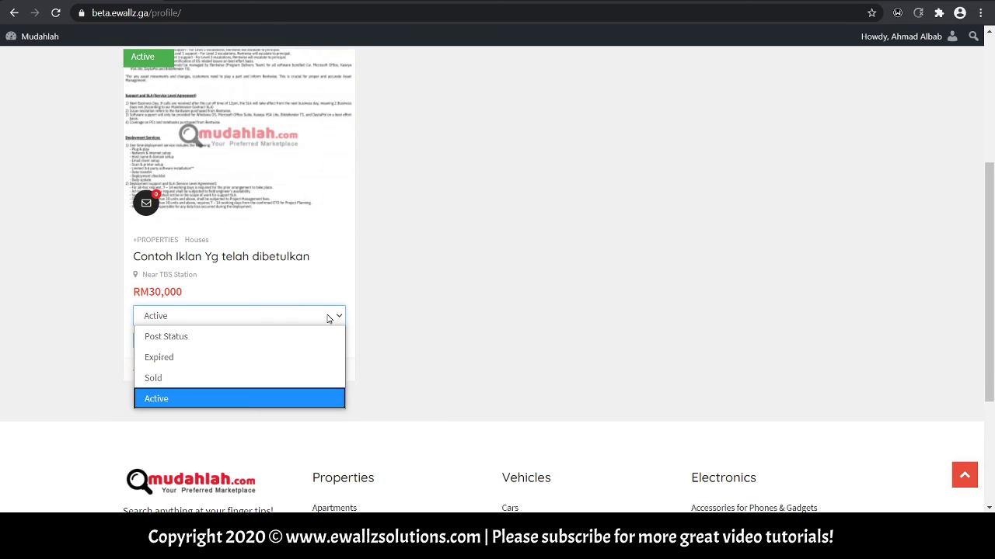
left_click(328, 317)
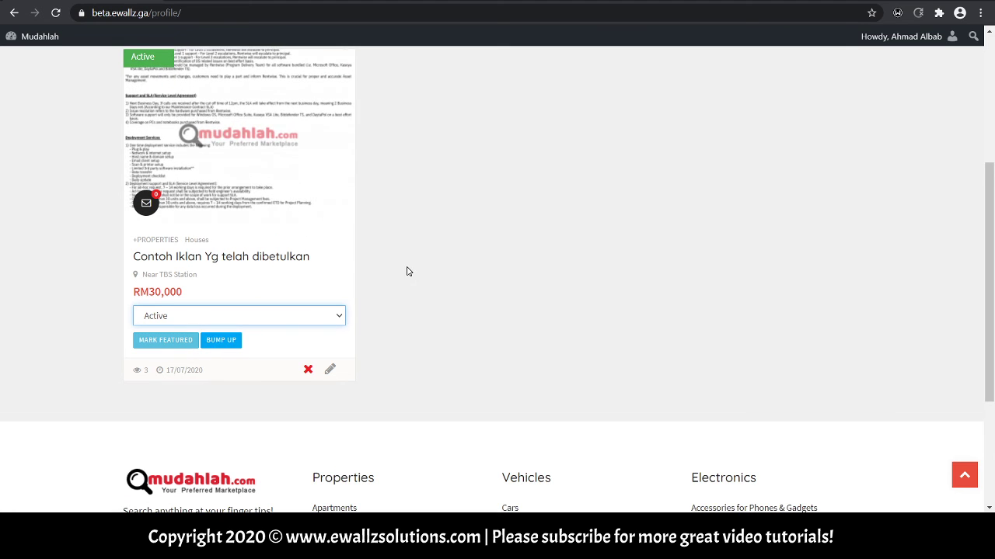
scroll(311, 279, "up", 2)
scroll(420, 267, "down", 1)
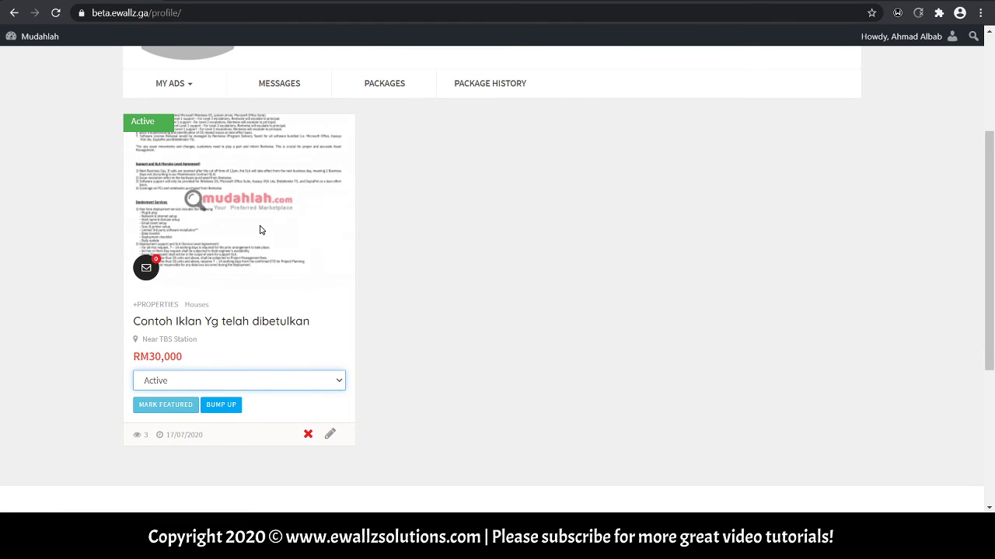
scroll(362, 268, "down", 1)
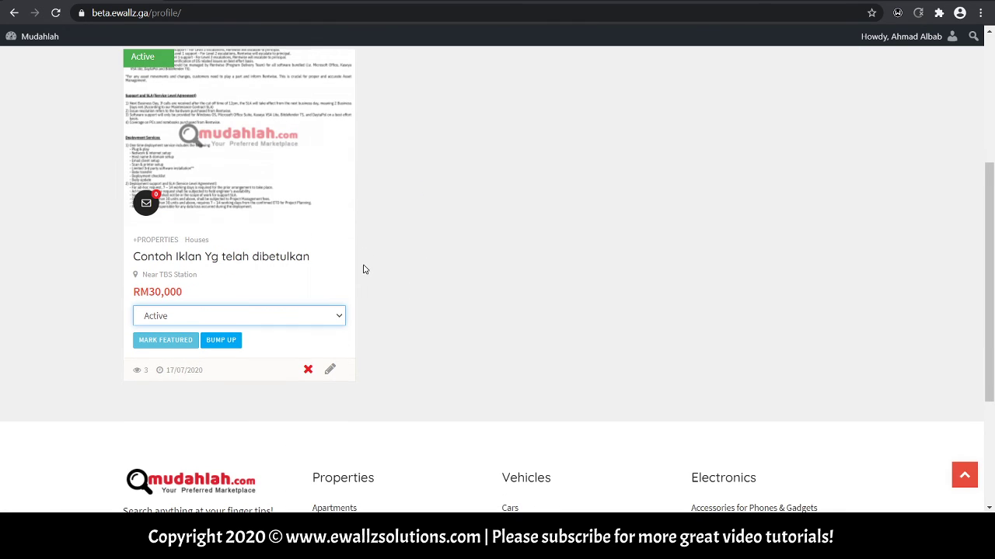
left_click(333, 318)
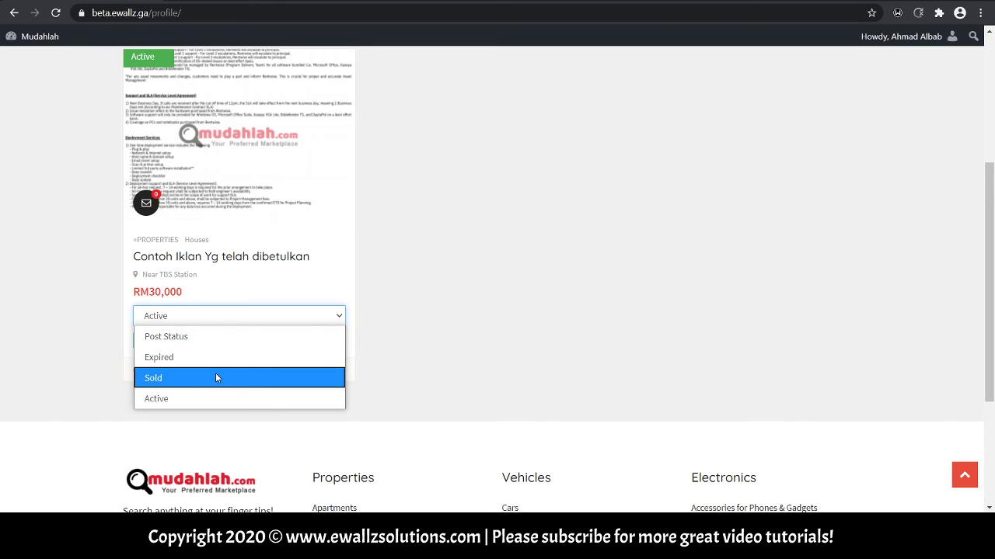
left_click(406, 222)
Start posting another ad from the author's profile and examine the subscription packages offered.
scroll(407, 222, "up", 3)
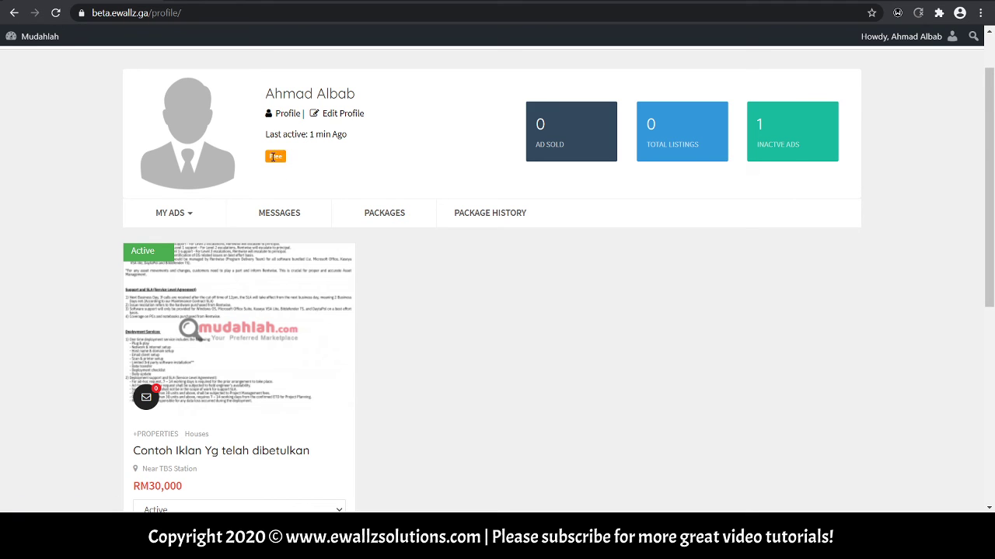
left_click(188, 217)
left_click(437, 265)
scroll(436, 265, "up", 1)
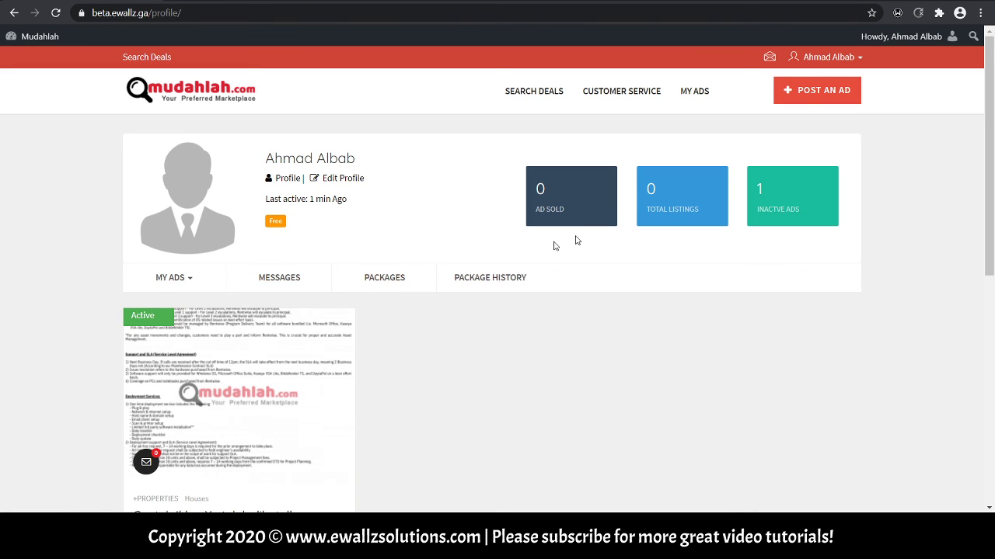
left_click(813, 95)
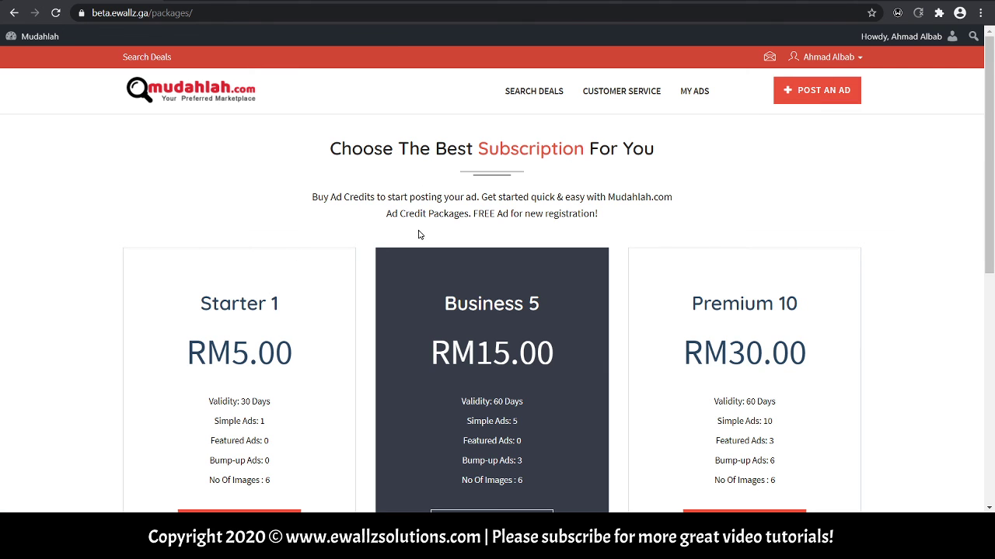
scroll(441, 218, "down", 2)
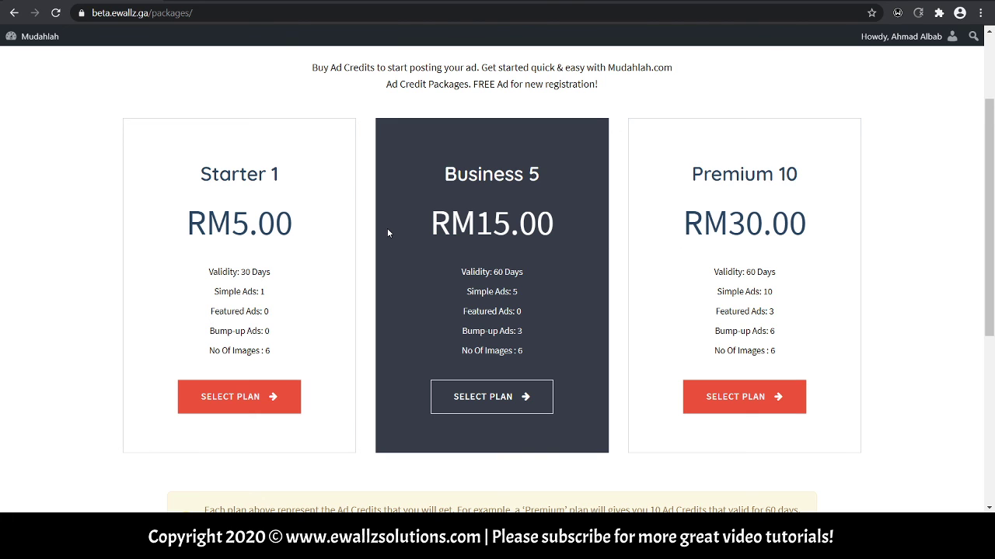
scroll(387, 228, "up", 2)
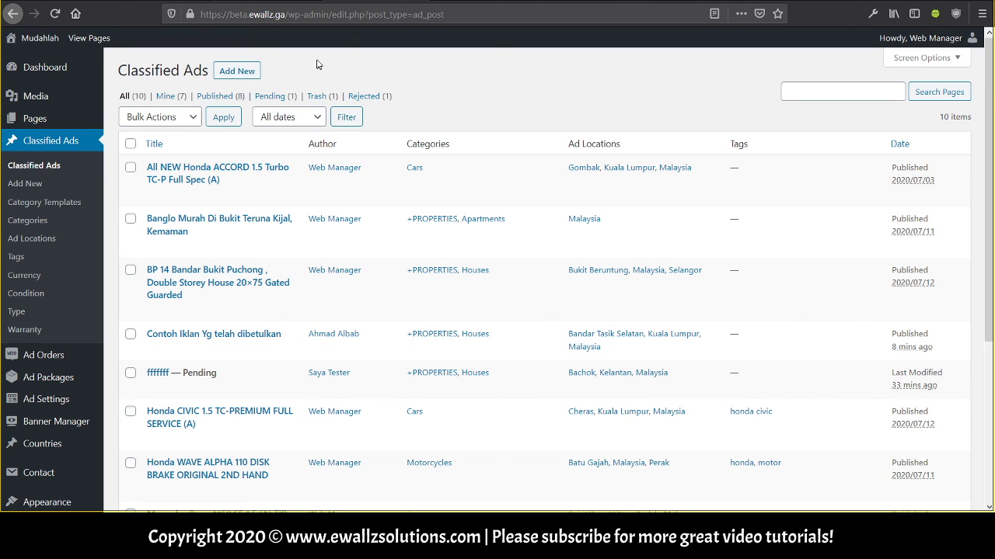
Return to the administrator session, list the pending classified ads, and open the "fffffff" ad for editing.
left_click(272, 96)
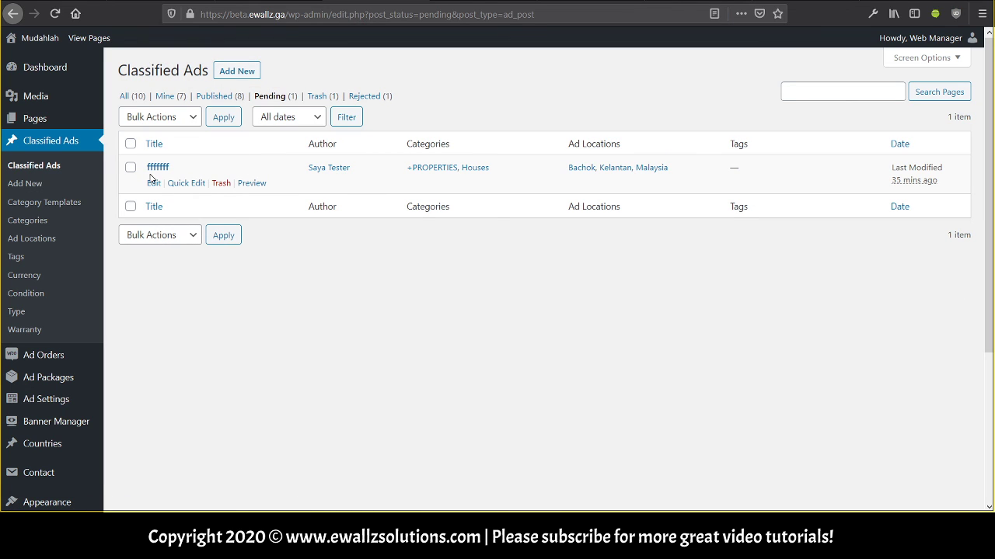
left_click(155, 169)
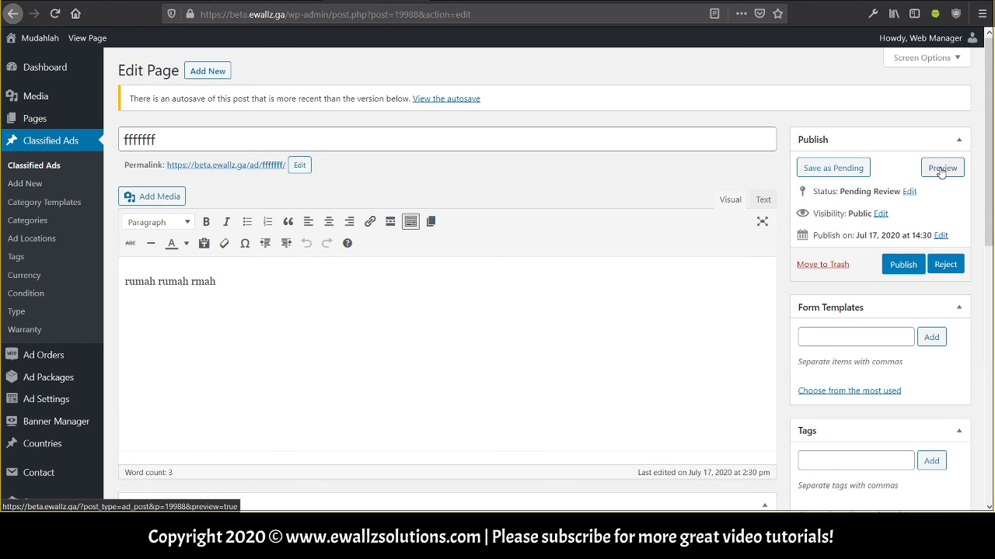
Open the ad preview and examine its photos, price, property details, location, and description.
left_click(941, 169)
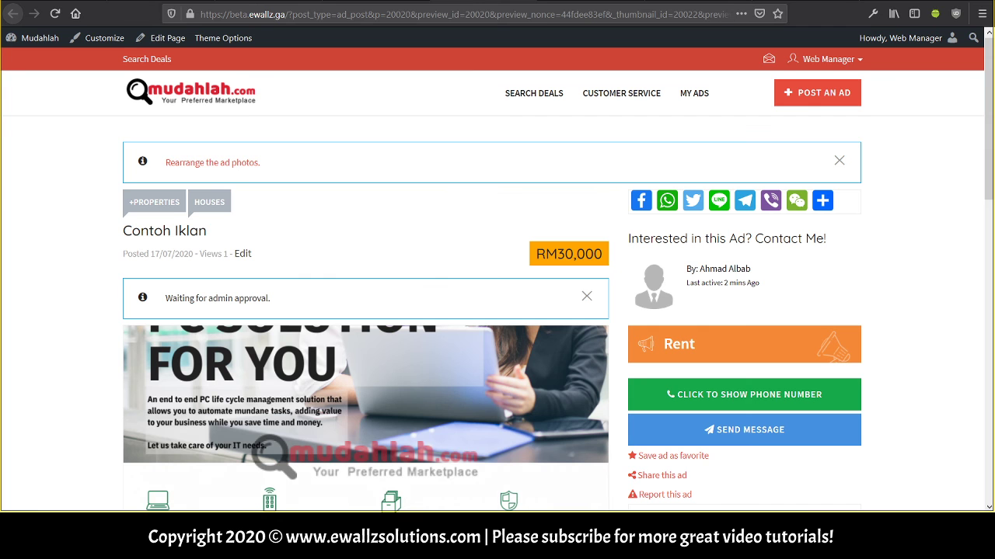
scroll(381, 285, "down", 5)
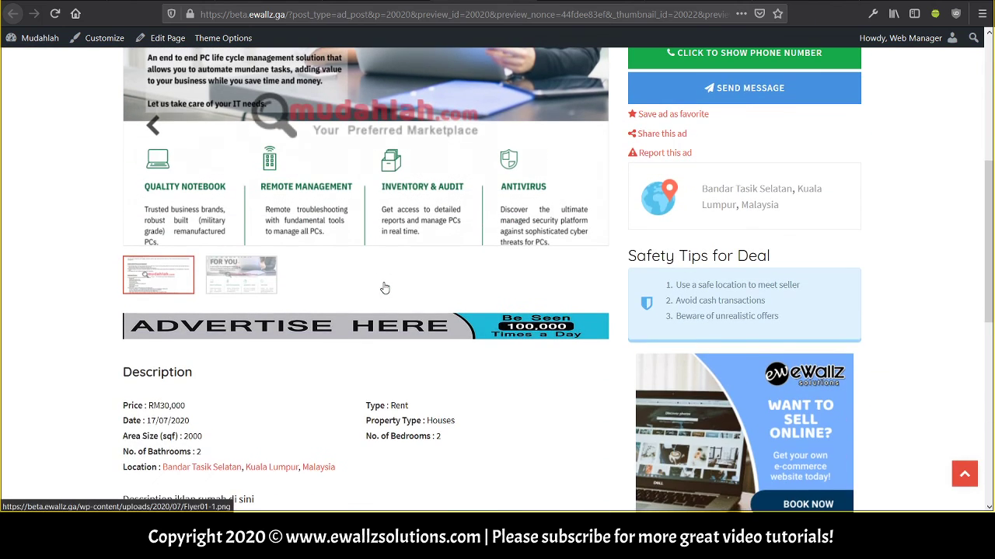
scroll(152, 330, "up", 2)
scroll(152, 330, "down", 4)
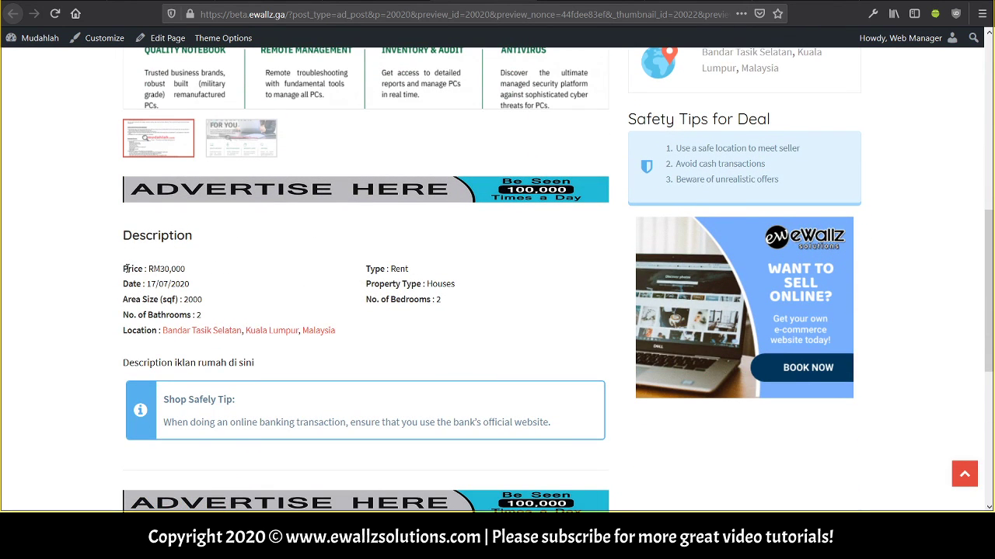
left_click_drag(126, 268, 445, 329)
left_click(459, 328)
scroll(457, 327, "up", 4)
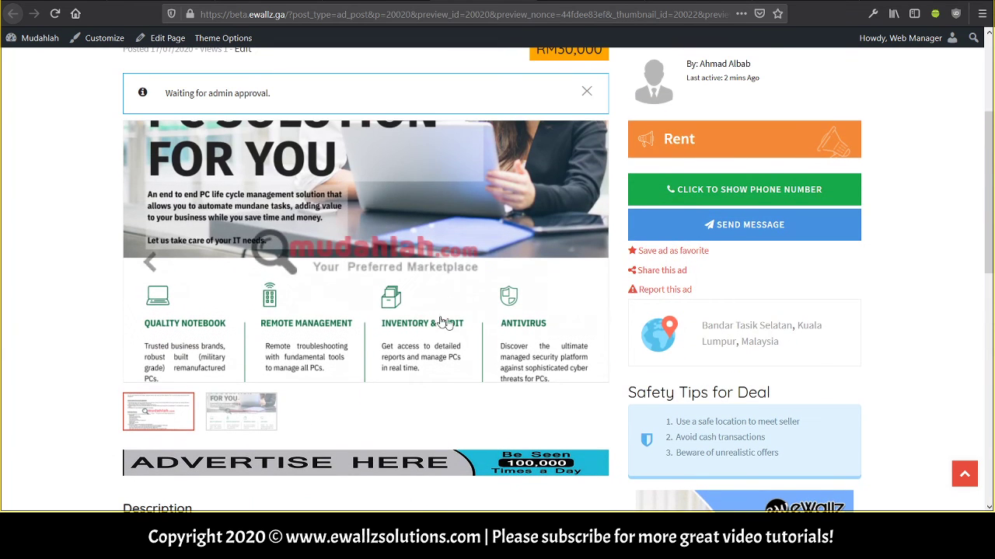
scroll(572, 259, "up", 3)
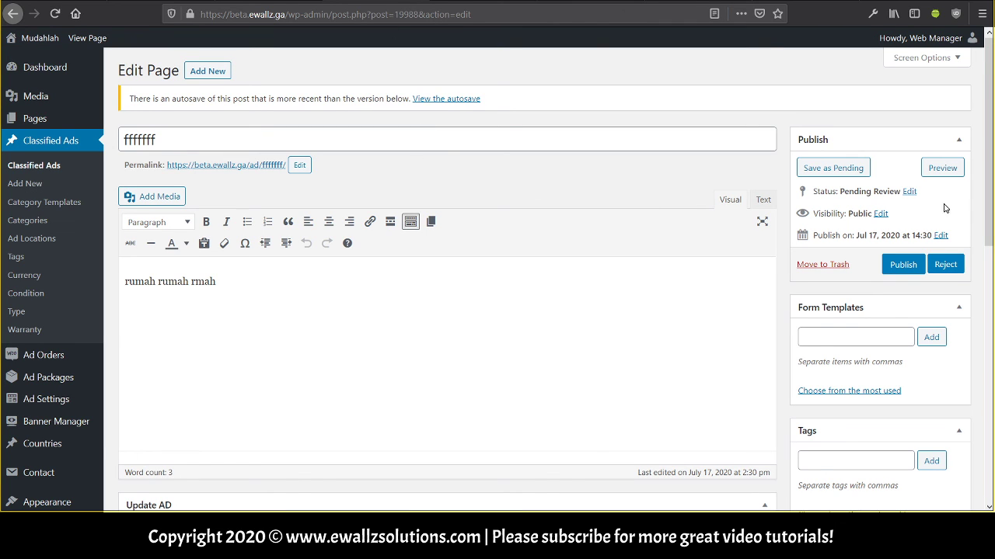
Open the rejection reason form for the "fffffff" ad and close it without sending a reason.
left_click(946, 265)
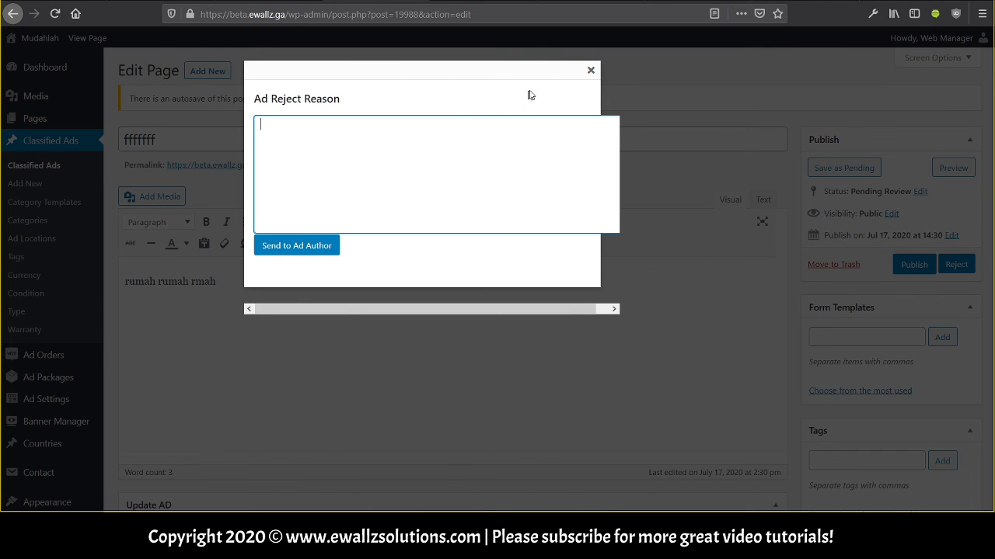
left_click(590, 70)
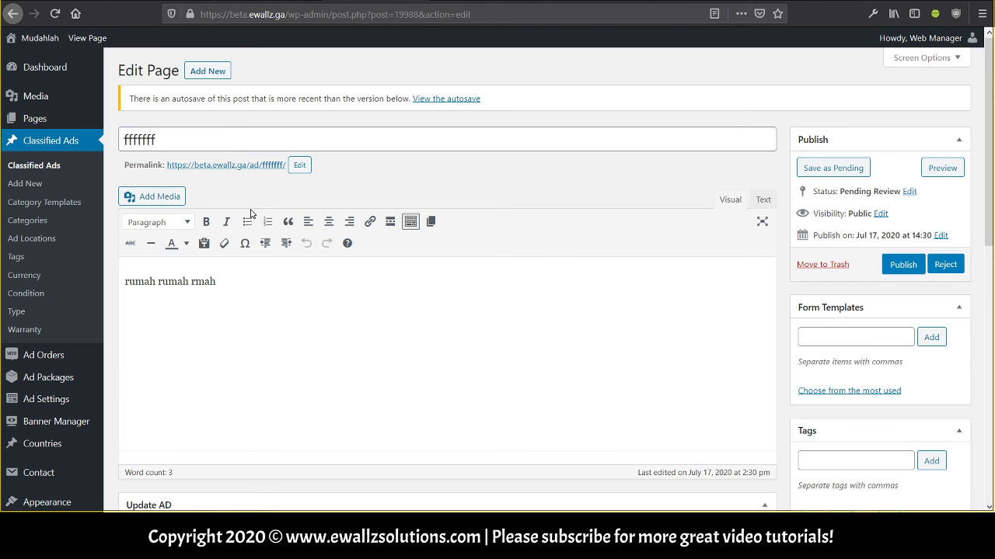
Check the "fffffff" ad's editable title and select its description text "rumah rumah rmah".
left_click(240, 140)
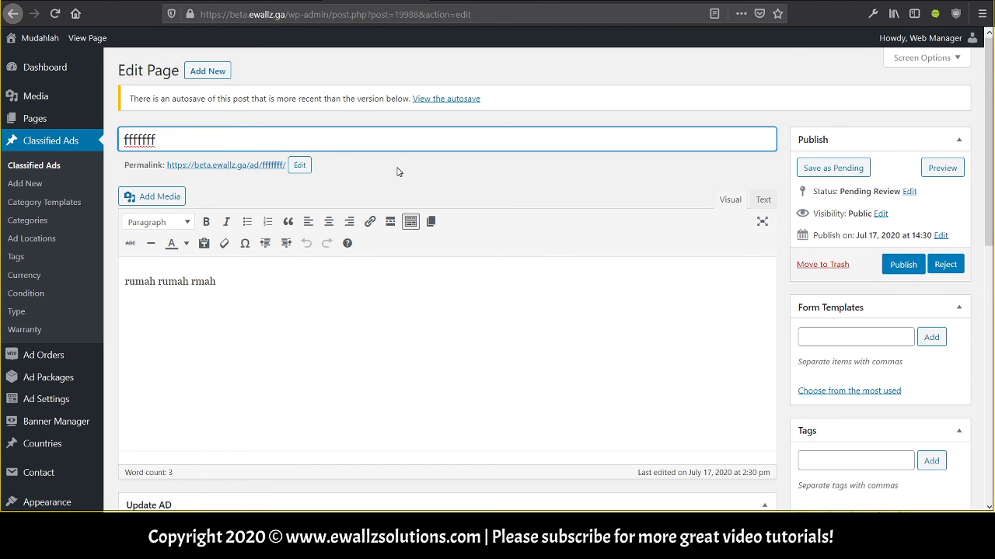
left_click(384, 282)
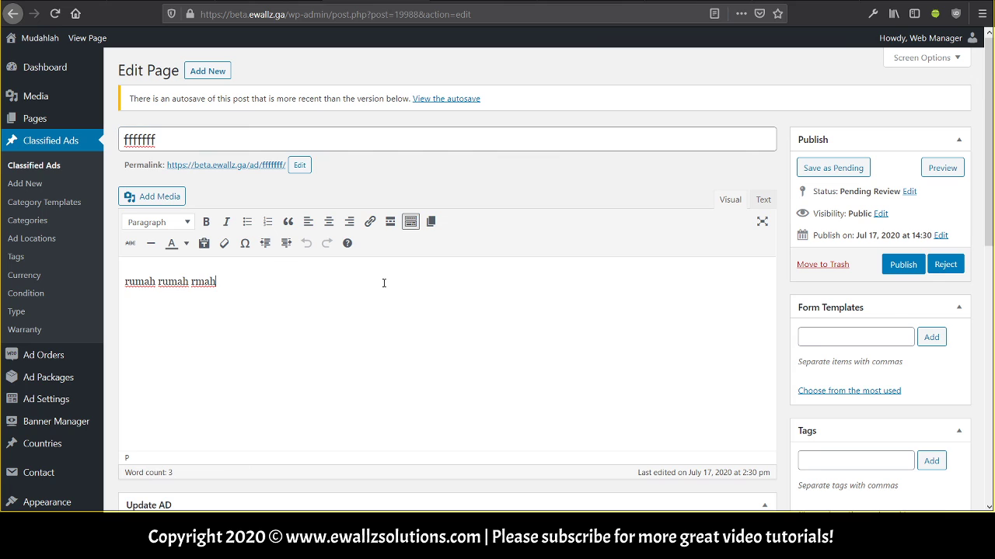
left_click_drag(234, 282, 122, 282)
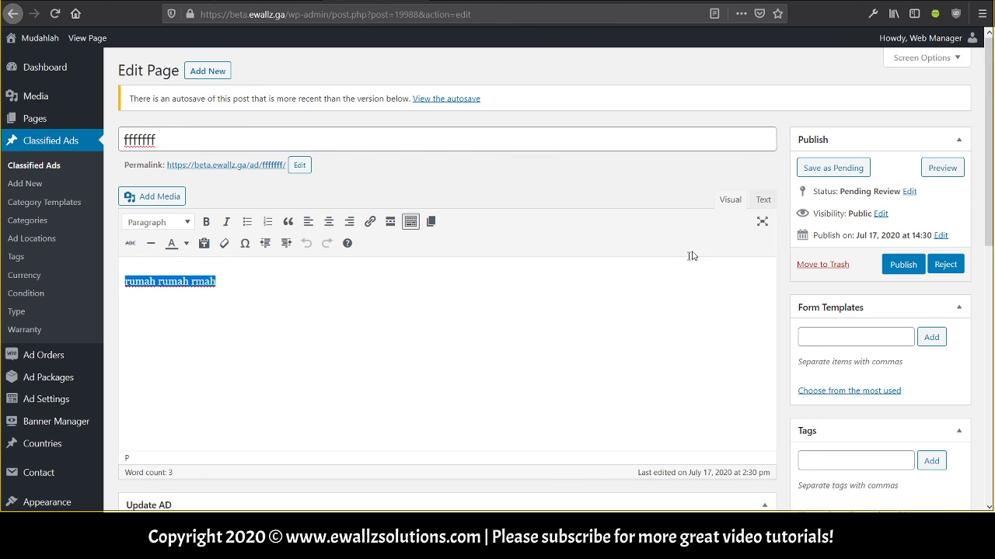